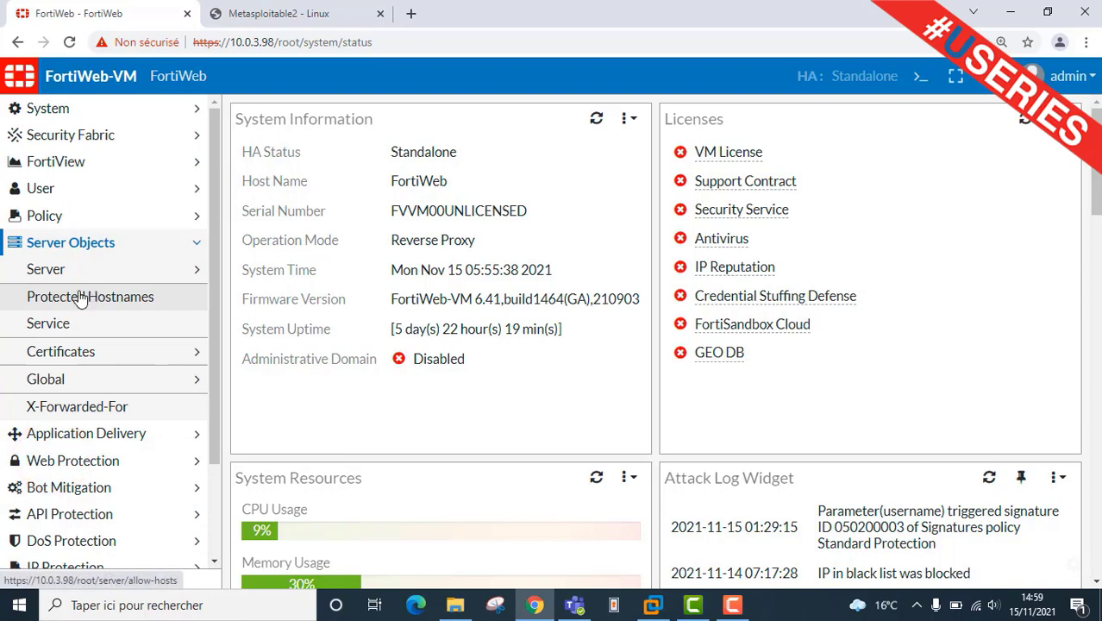
# Create a protected hostnames object named host_protect with Deny as the default action
pyautogui.click(79, 296)
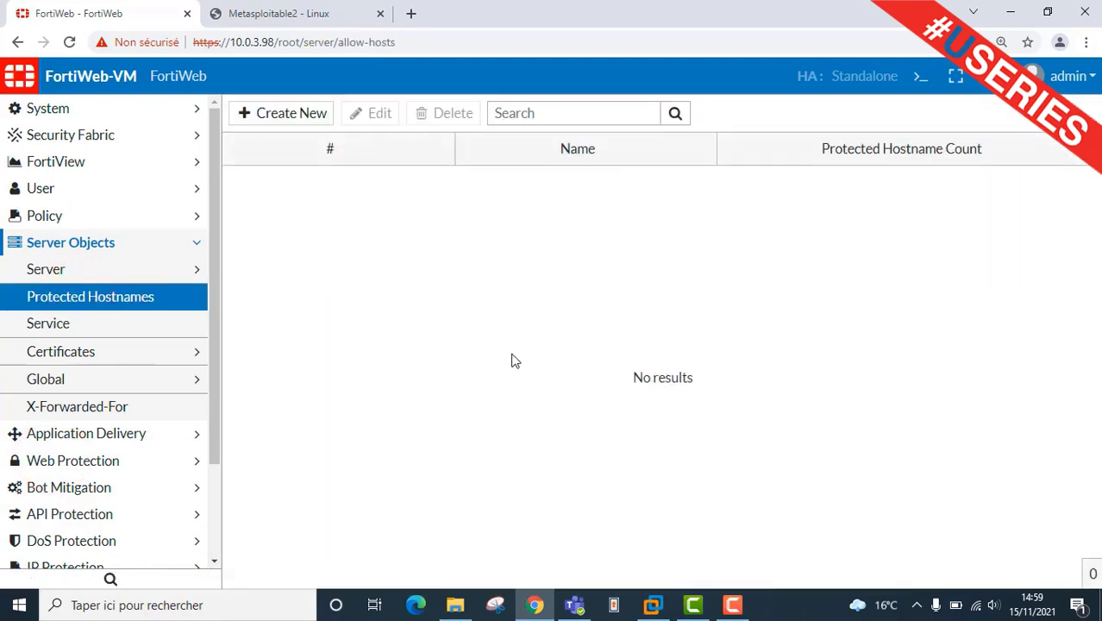
pyautogui.click(289, 117)
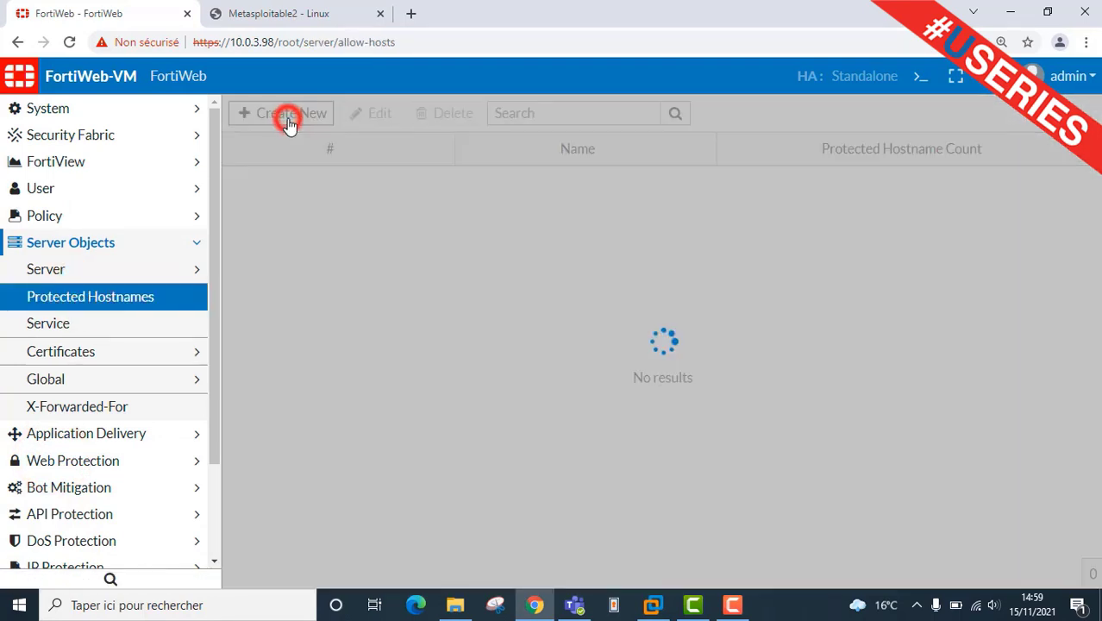
pyautogui.click(389, 153)
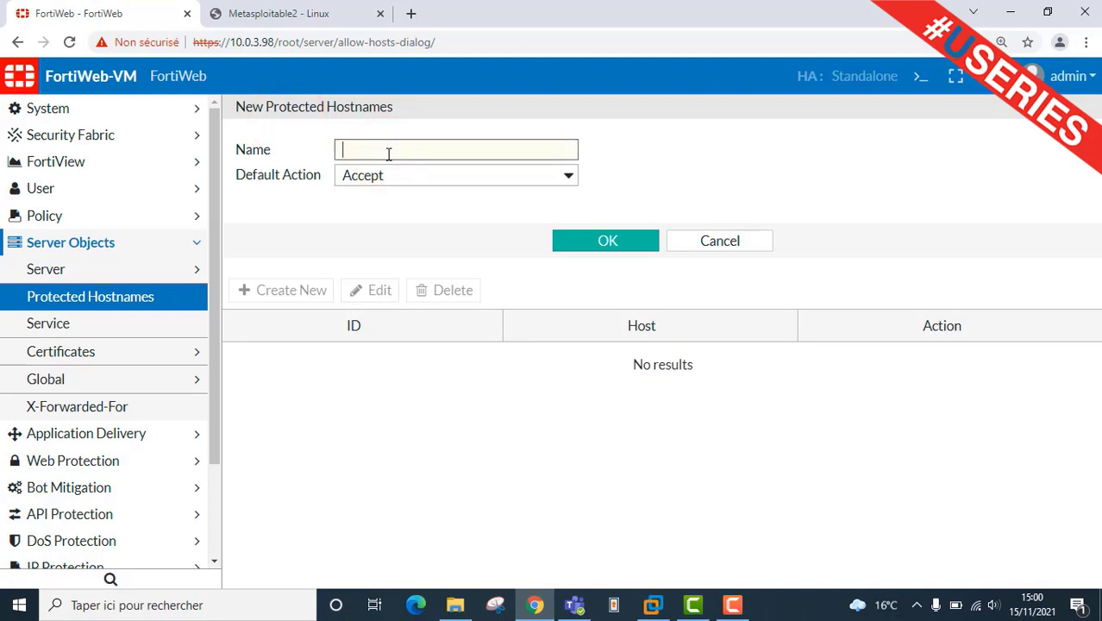
pyautogui.write('host_protect')
pyautogui.click(414, 176)
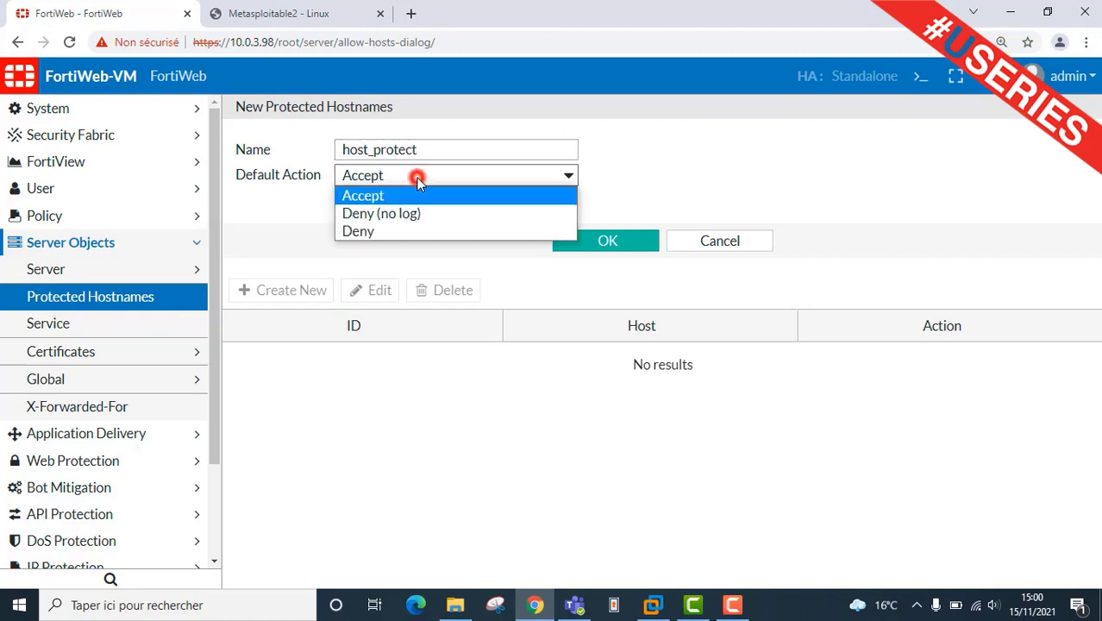
pyautogui.click(377, 225)
pyautogui.click(569, 239)
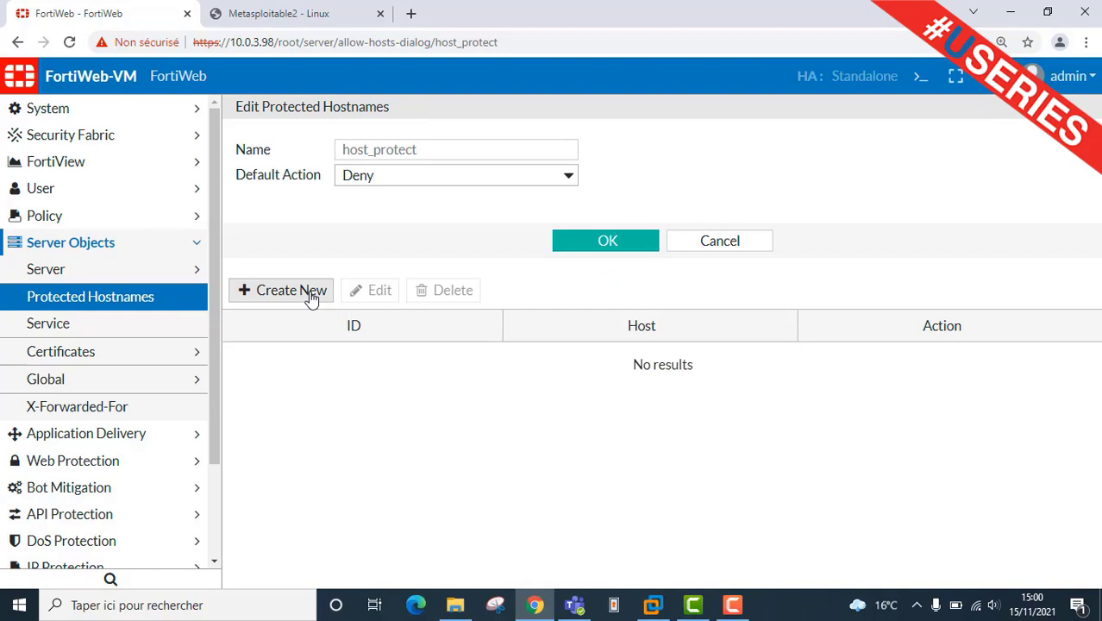
# Add host 10.0.3.126 with the Accept action to the host_protect protected hostnames object
pyautogui.click(311, 293)
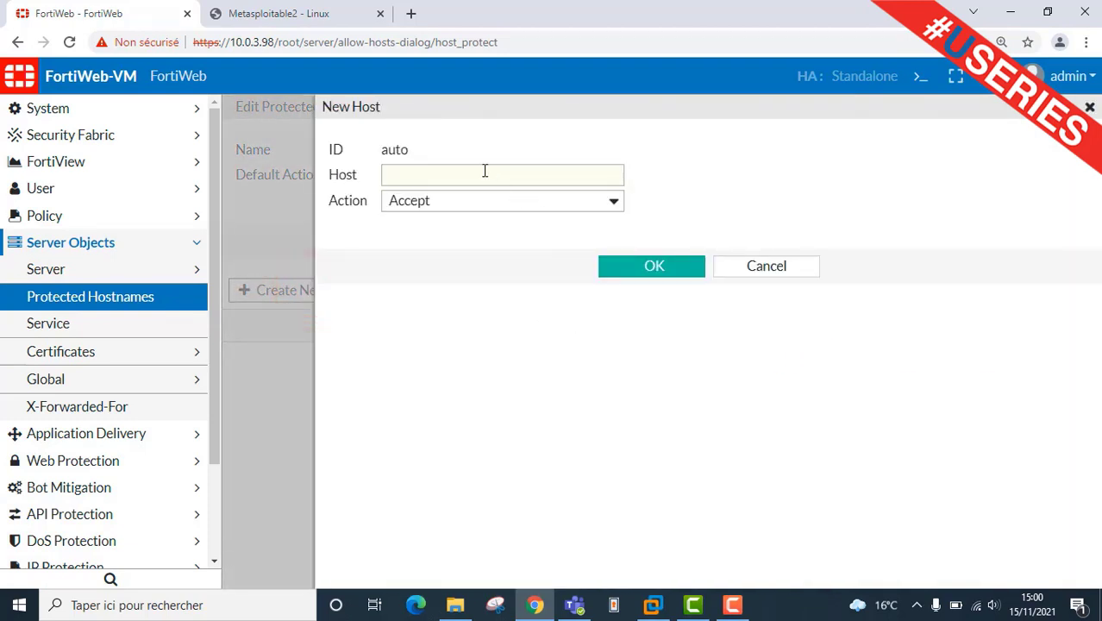
pyautogui.click(470, 174)
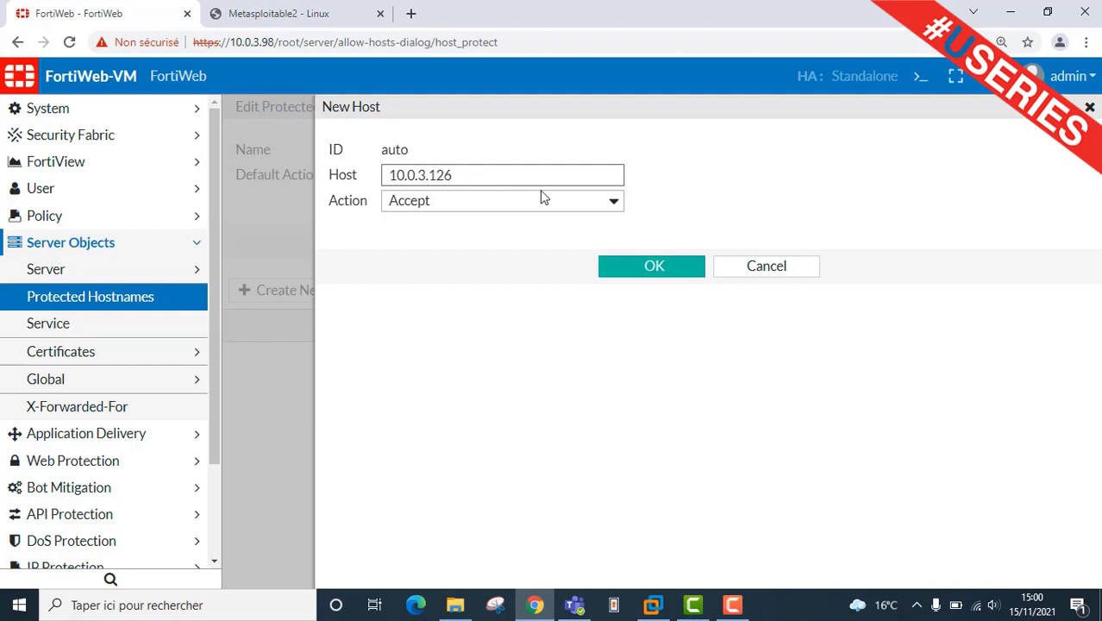
pyautogui.click(636, 265)
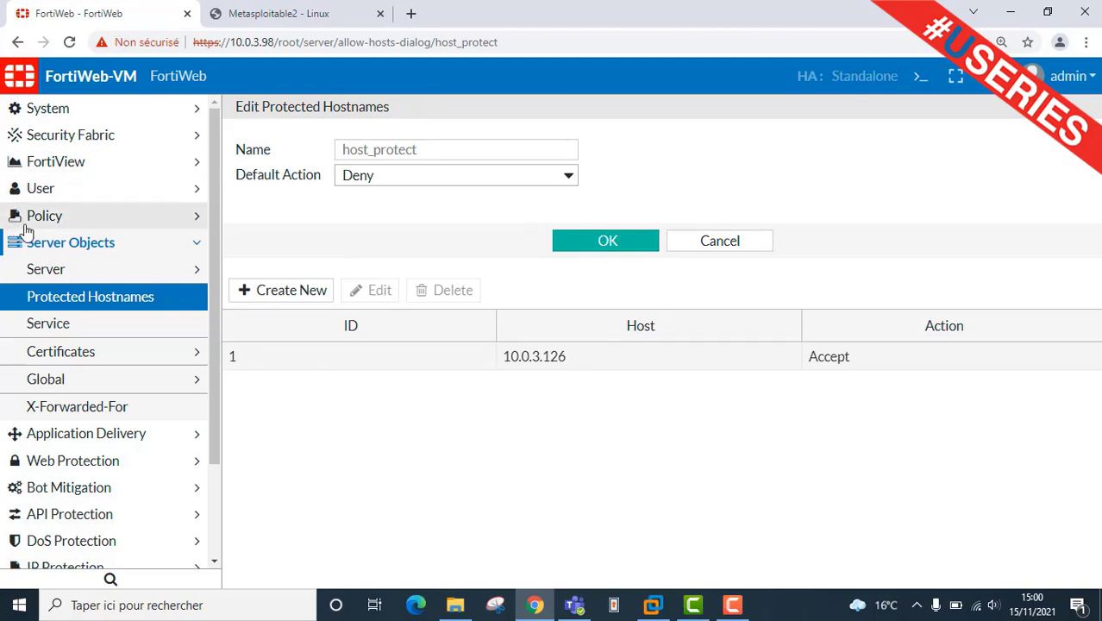
# Create a local user named user with the user name user1 and enter the account password
pyautogui.click(69, 187)
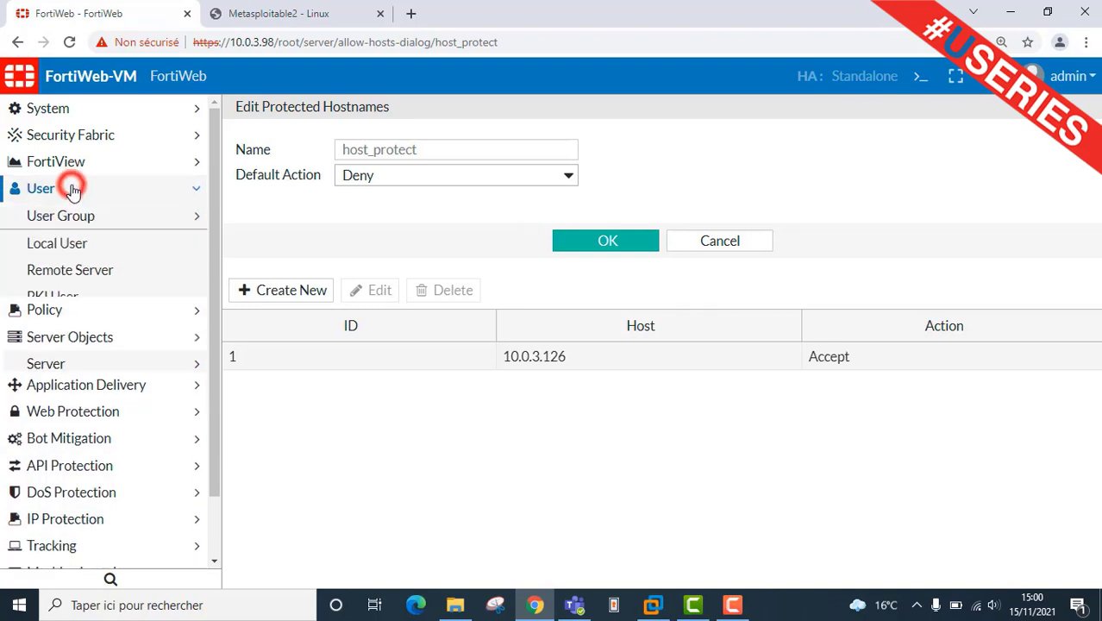
pyautogui.click(68, 253)
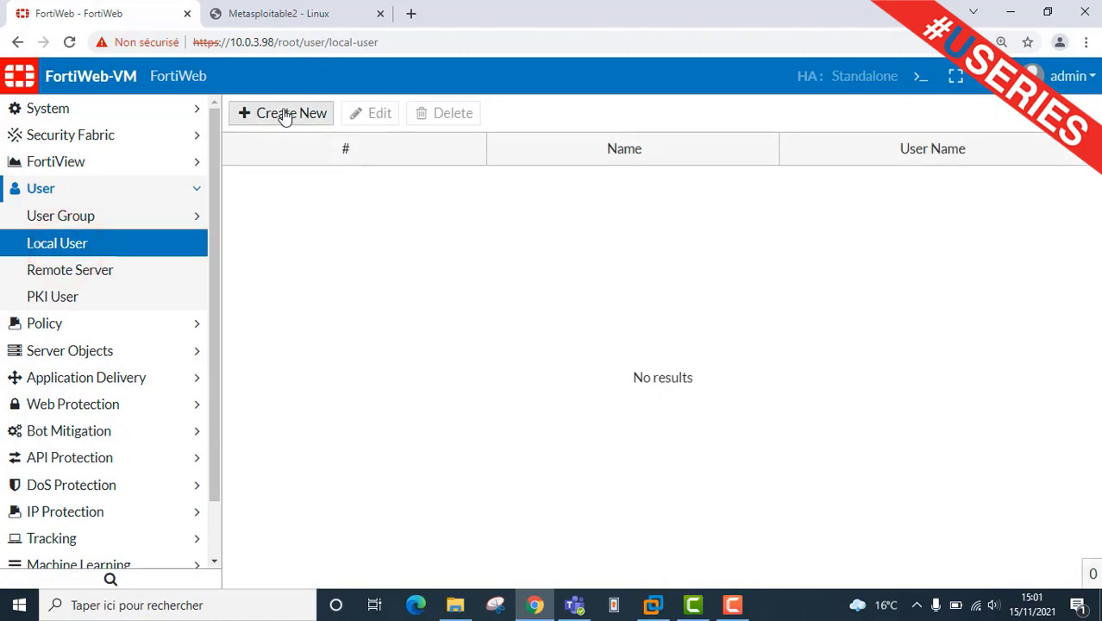
pyautogui.click(278, 119)
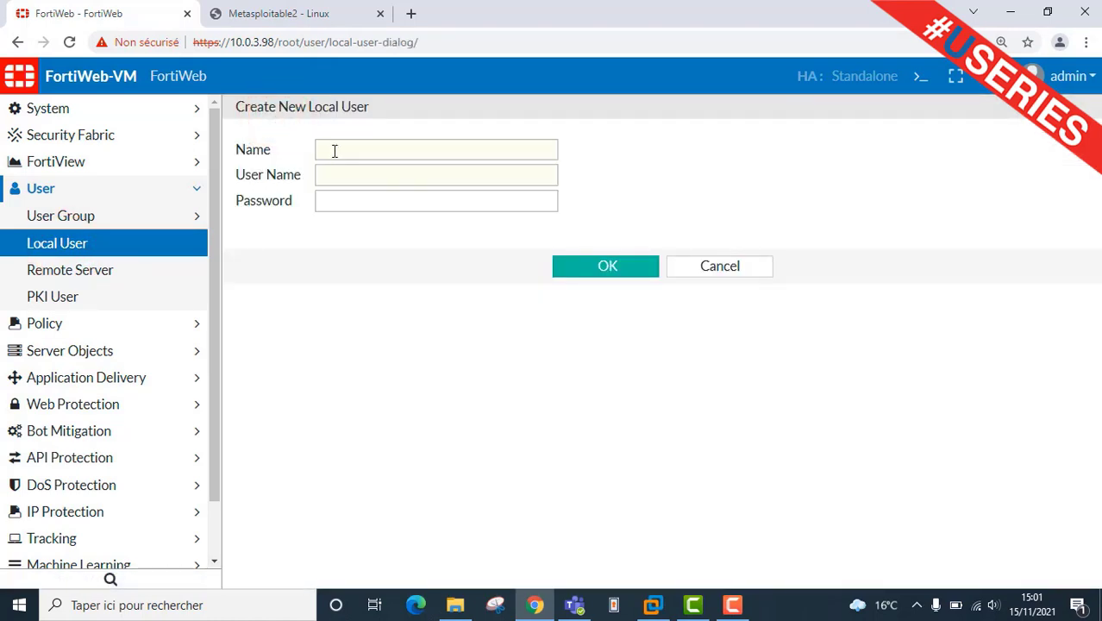
pyautogui.click(335, 151)
pyautogui.write('user')
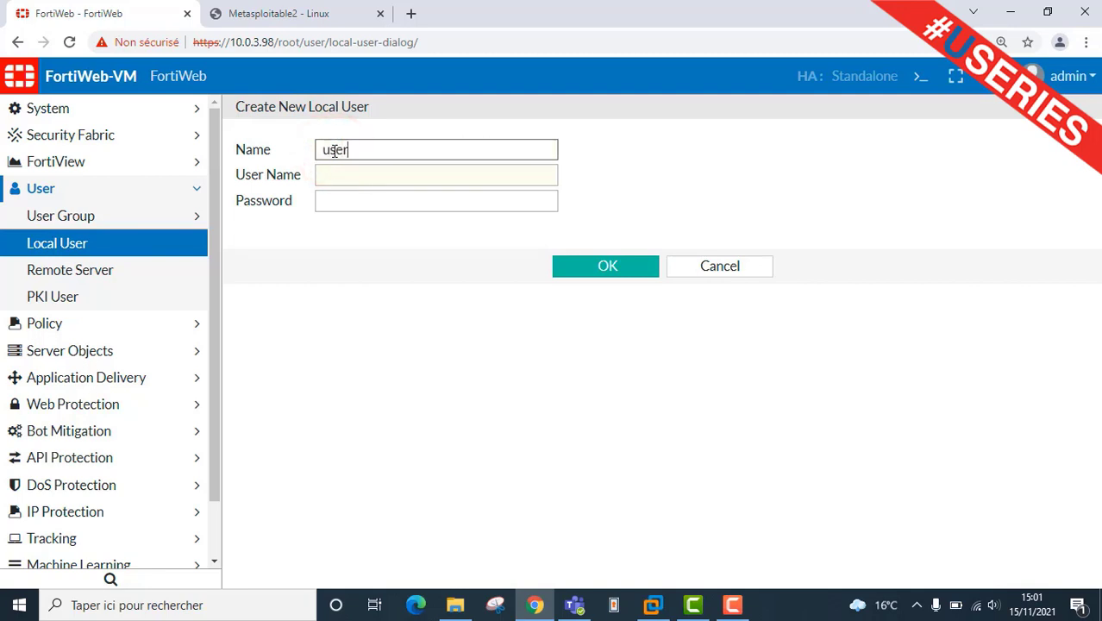
pyautogui.press('Tab')
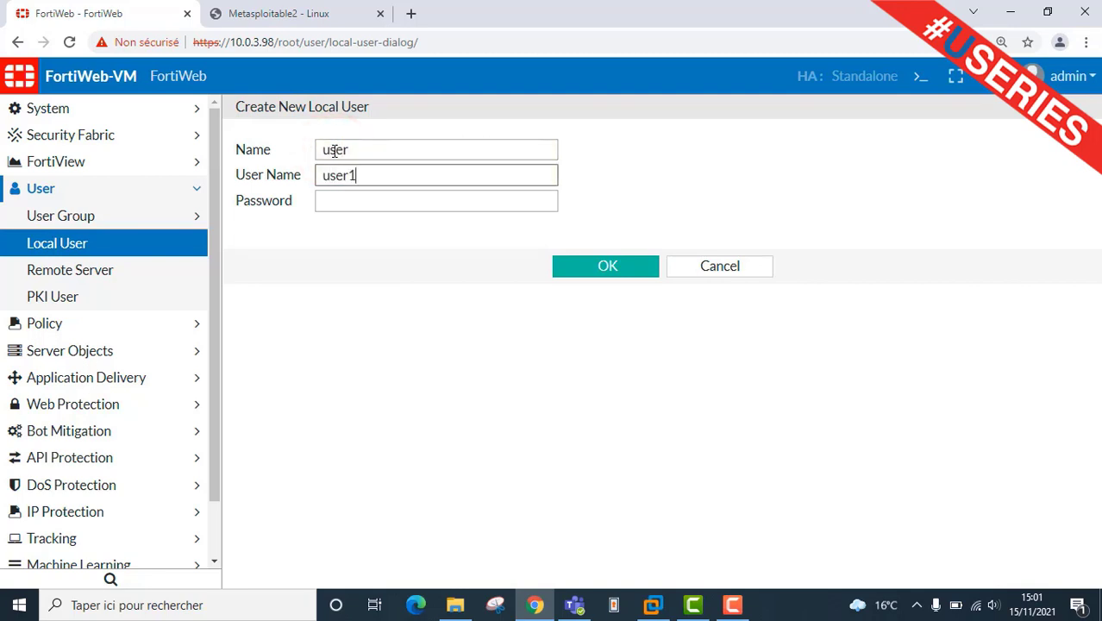
pyautogui.press('Tab')
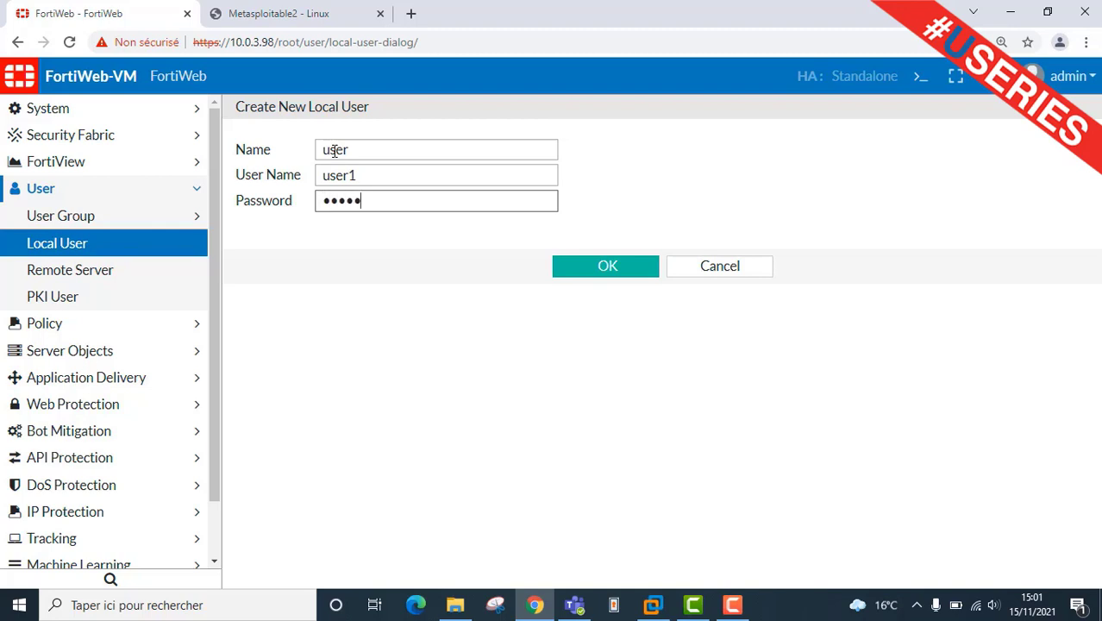
pyautogui.click(605, 271)
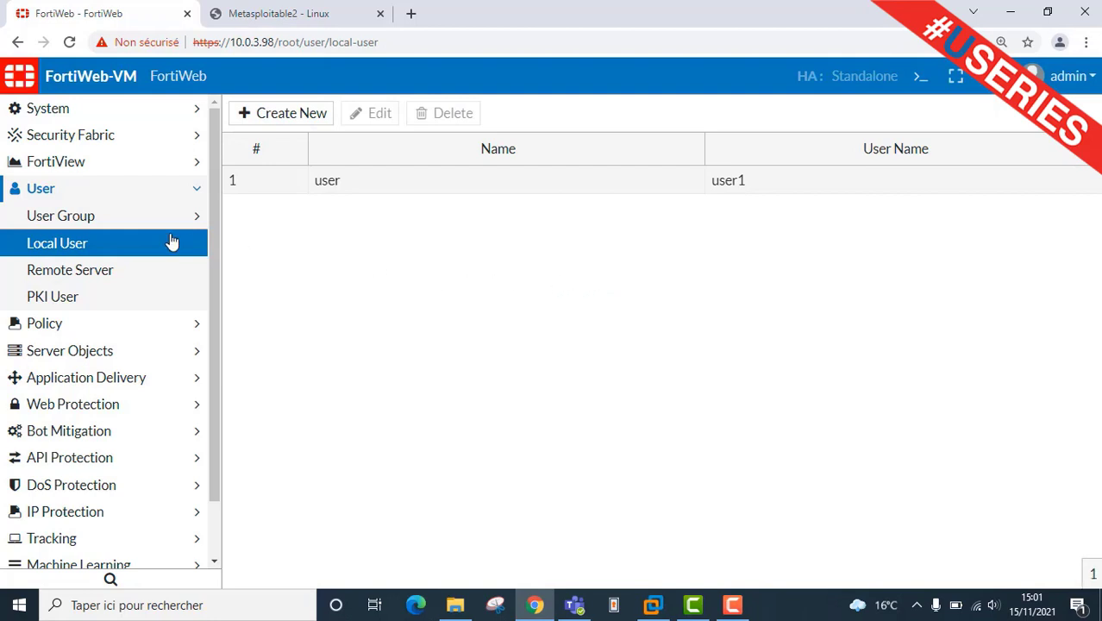
# Create a user group named user-group with the Basic authentication type
pyautogui.click(90, 219)
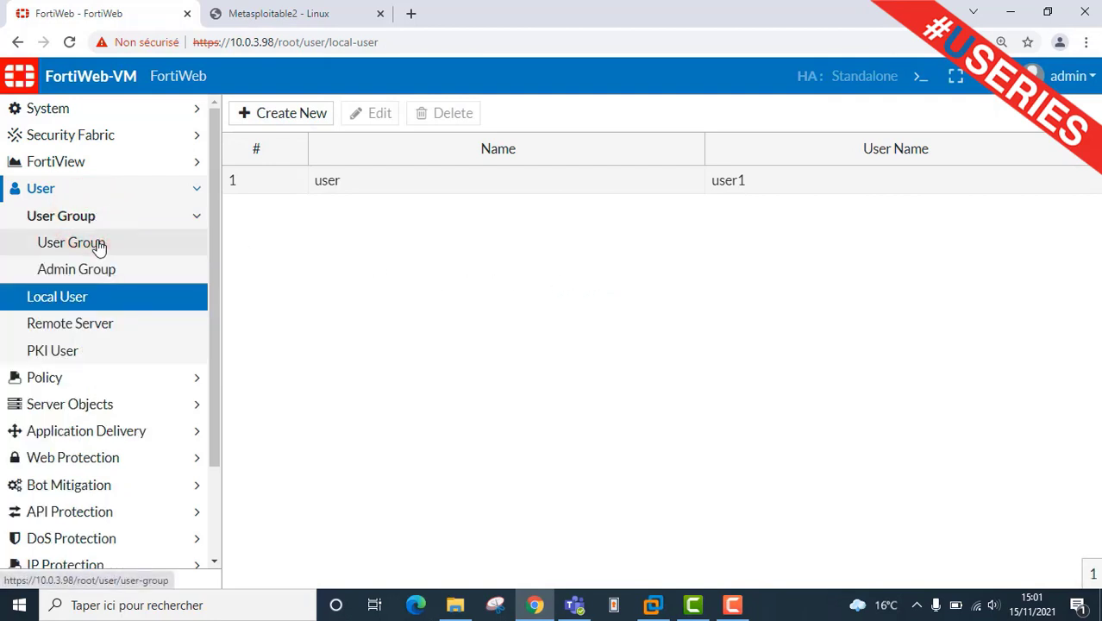
pyautogui.click(97, 243)
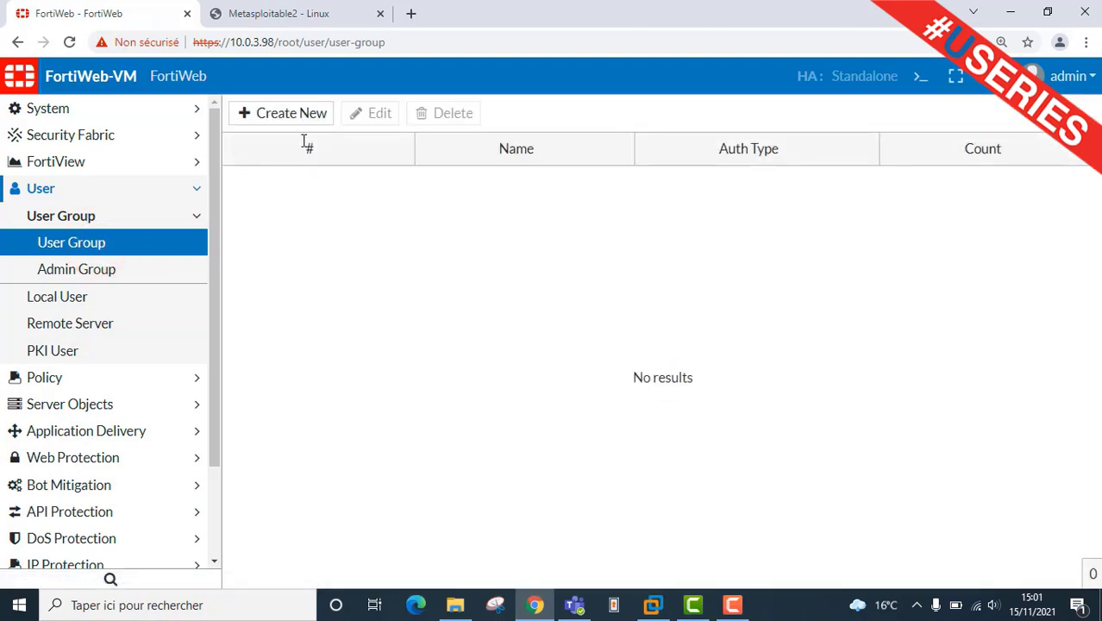
pyautogui.click(280, 115)
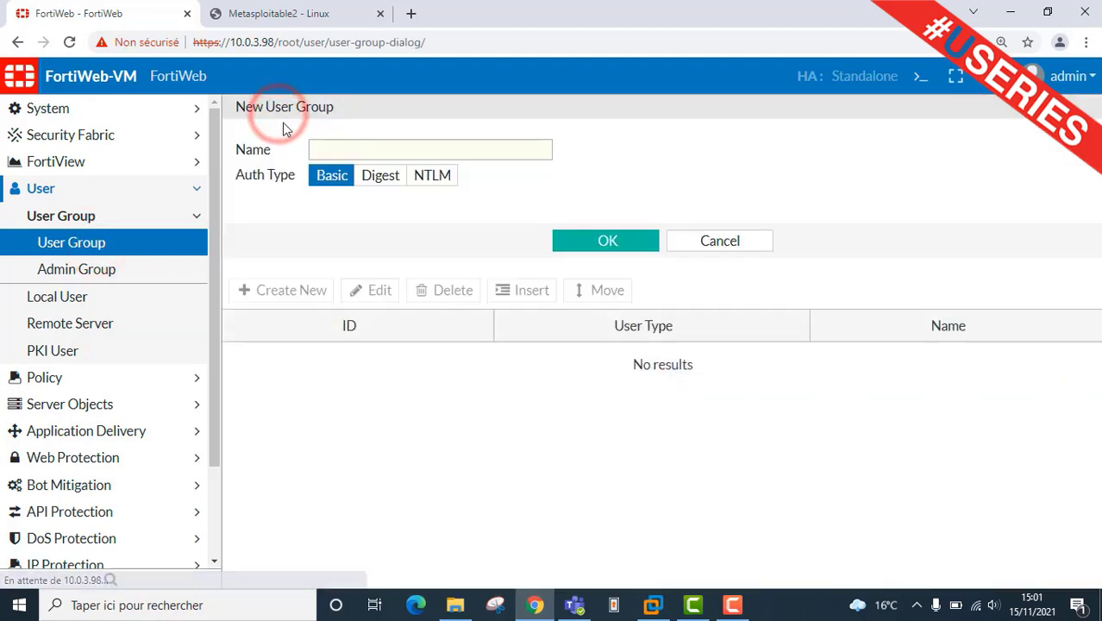
pyautogui.click(336, 153)
pyautogui.write('user-')
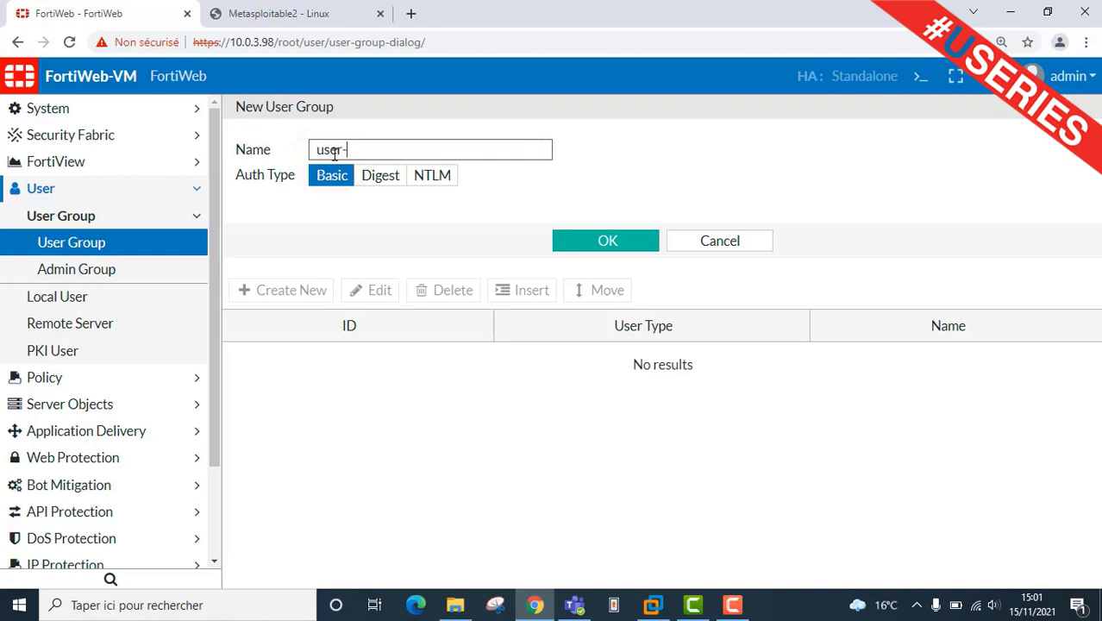
pyautogui.write('group')
pyautogui.click(567, 240)
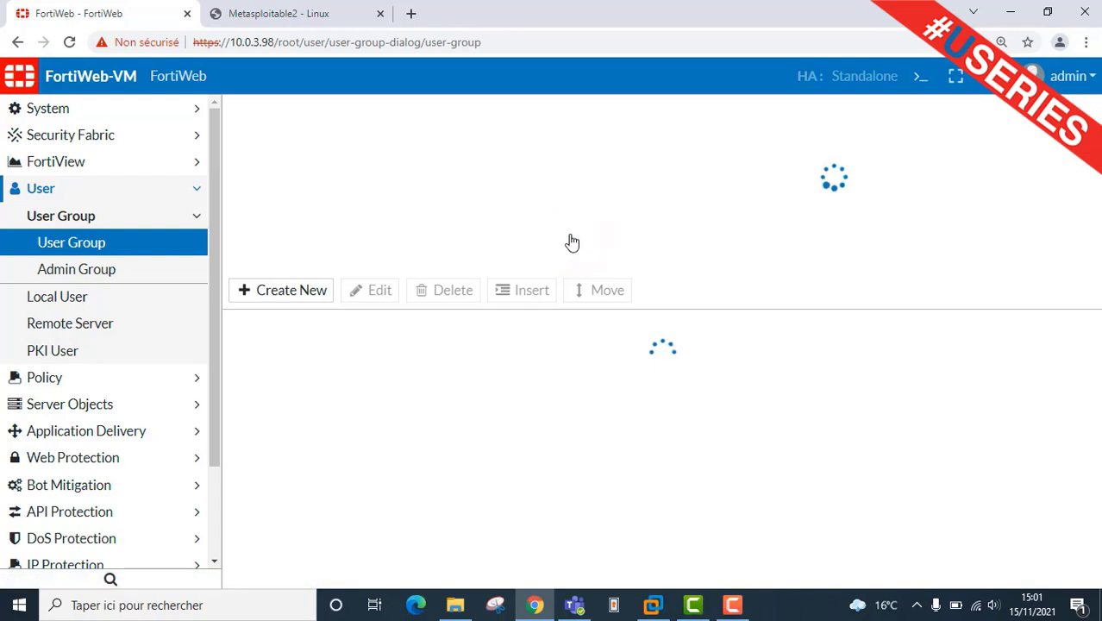
# Add the local user named user as a member of user-group
pyautogui.click(298, 291)
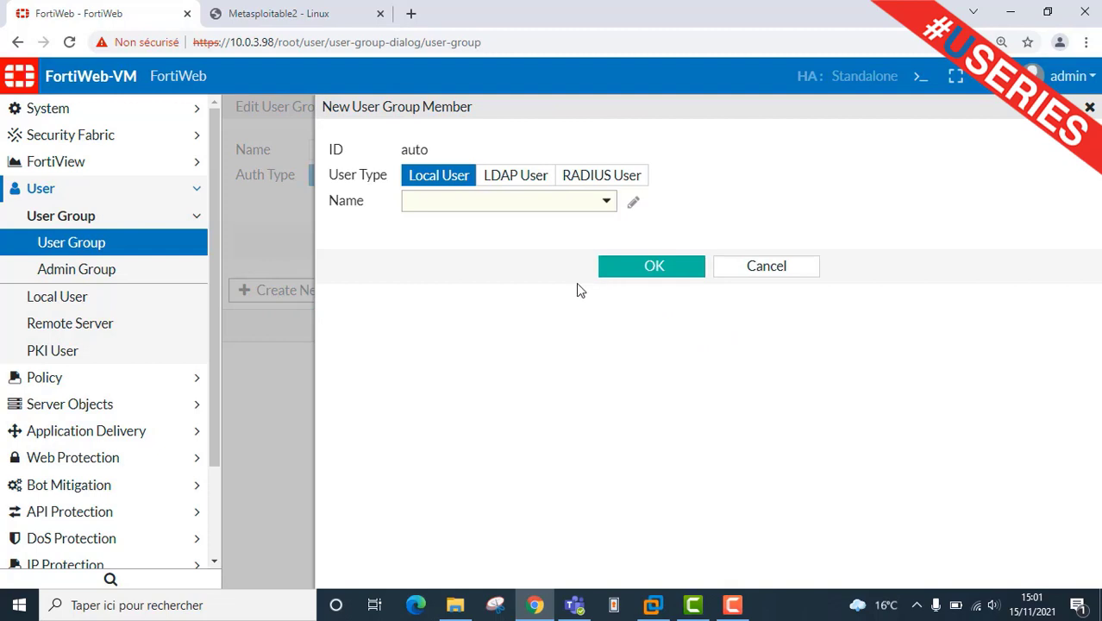
pyautogui.click(571, 205)
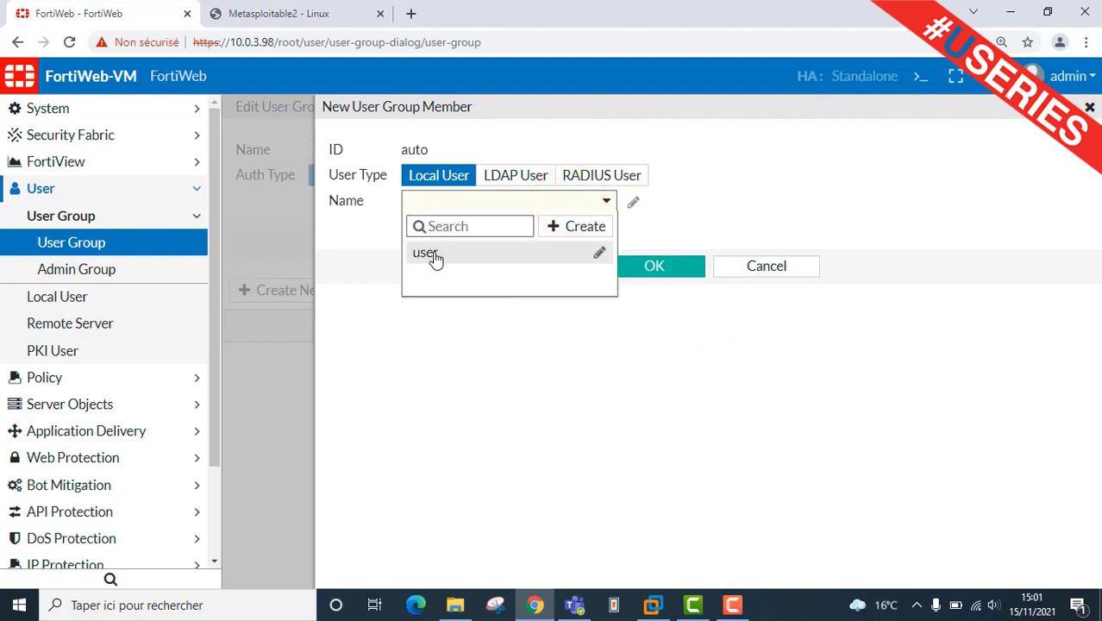
pyautogui.click(435, 257)
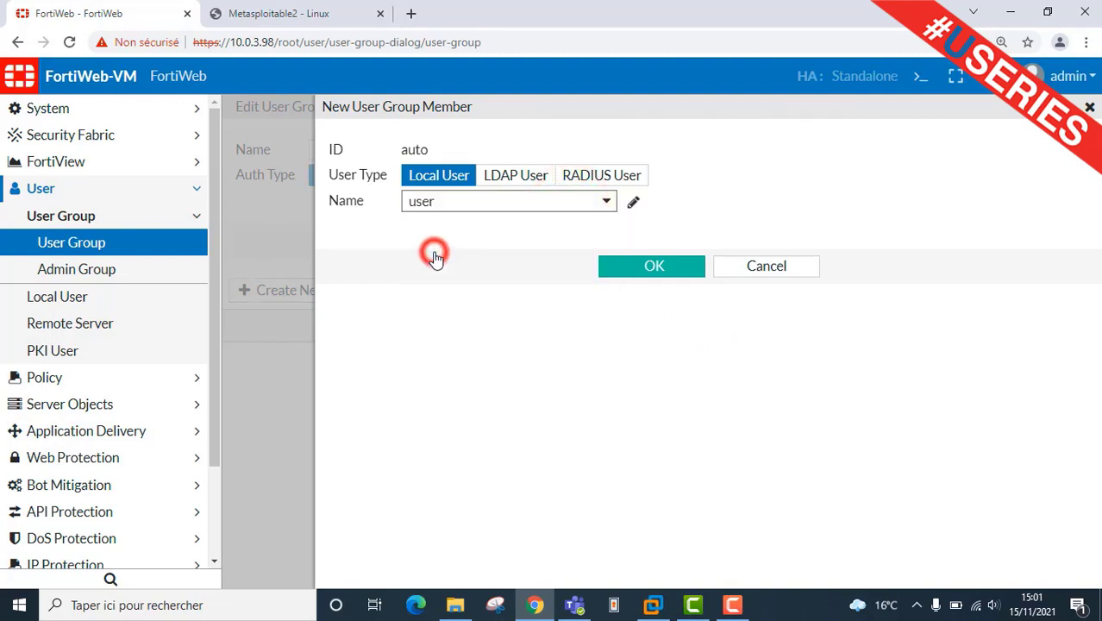
pyautogui.click(655, 267)
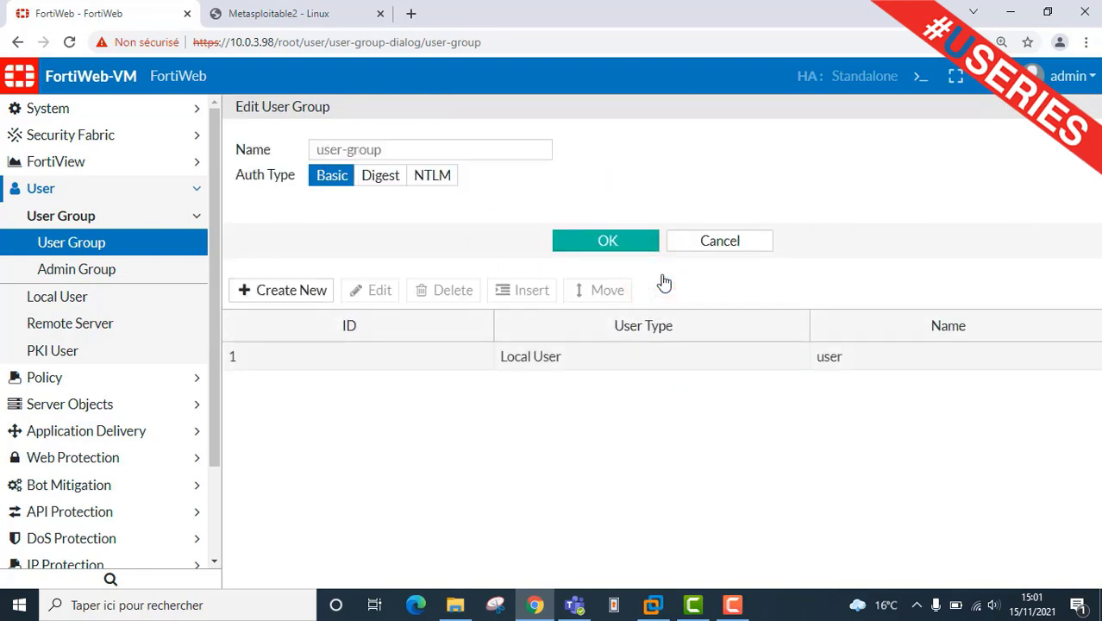
# Create an authentication rule named auth-rule with host status enabled and host 10.0.3.126
pyautogui.click(135, 430)
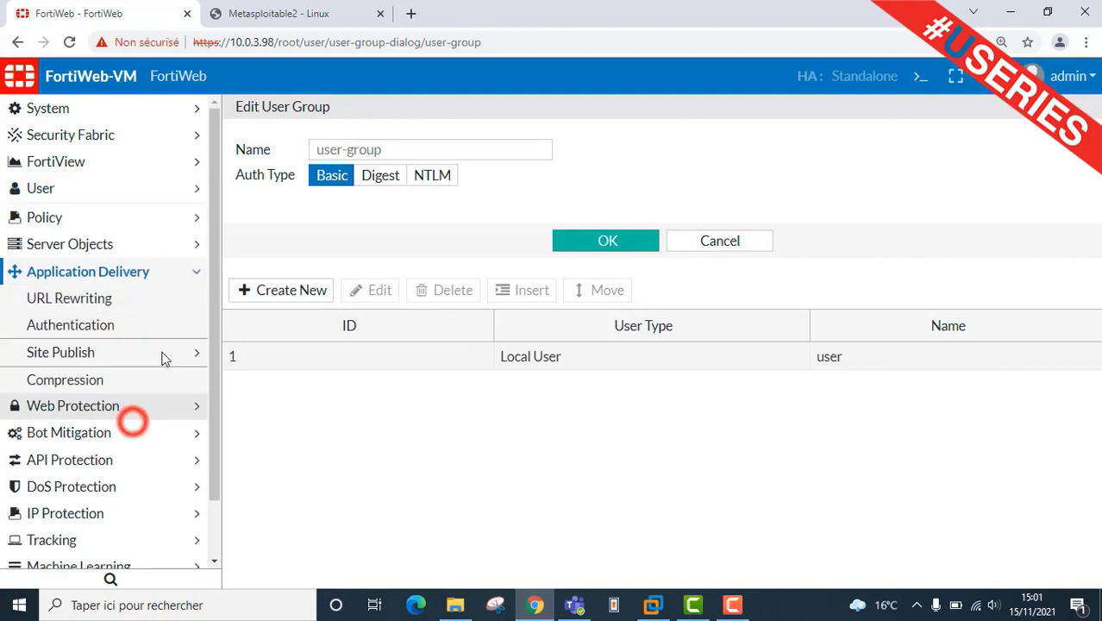
pyautogui.click(117, 322)
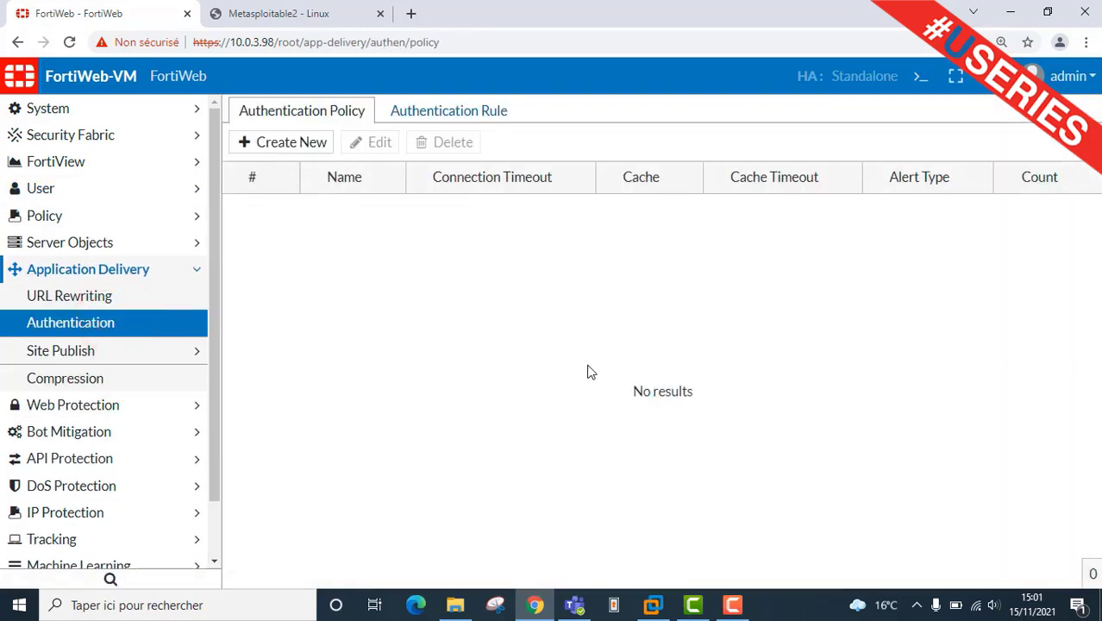
pyautogui.click(474, 116)
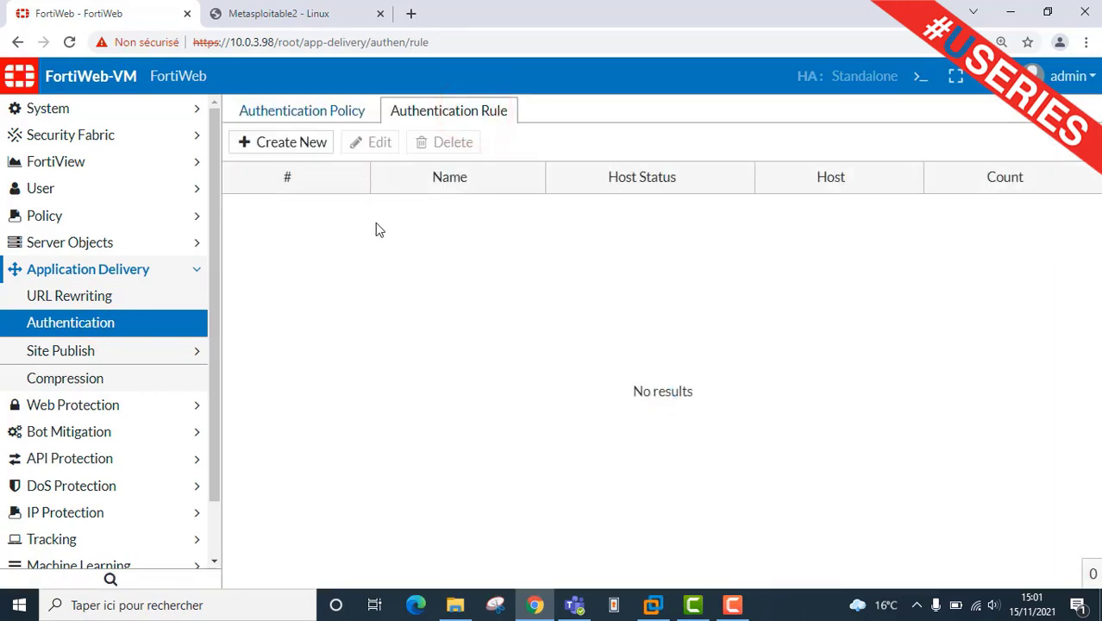
pyautogui.click(285, 144)
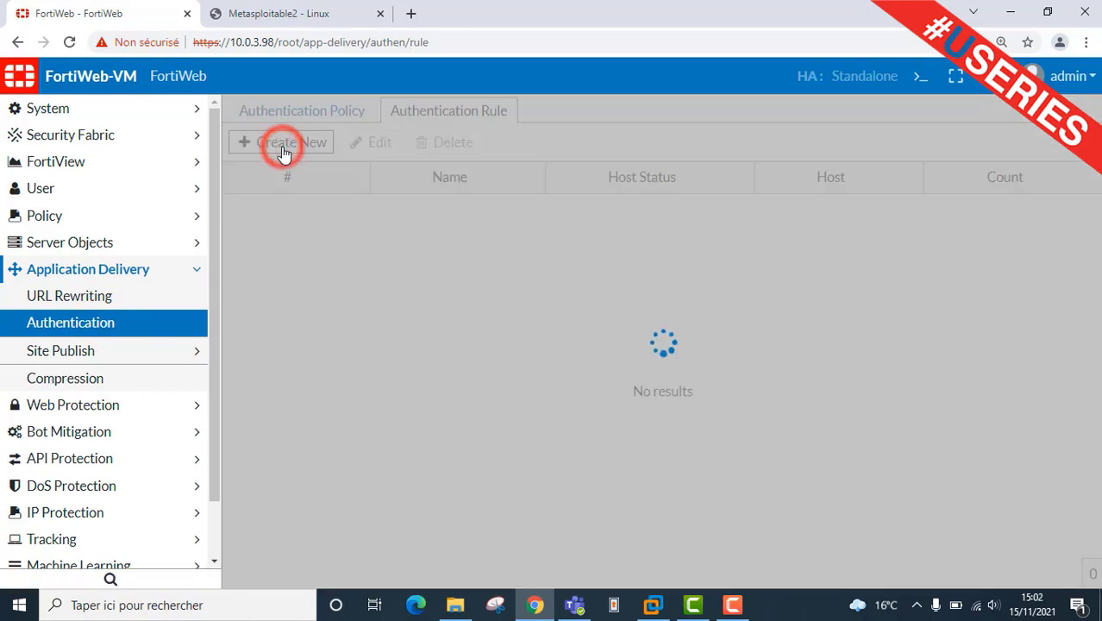
pyautogui.click(424, 185)
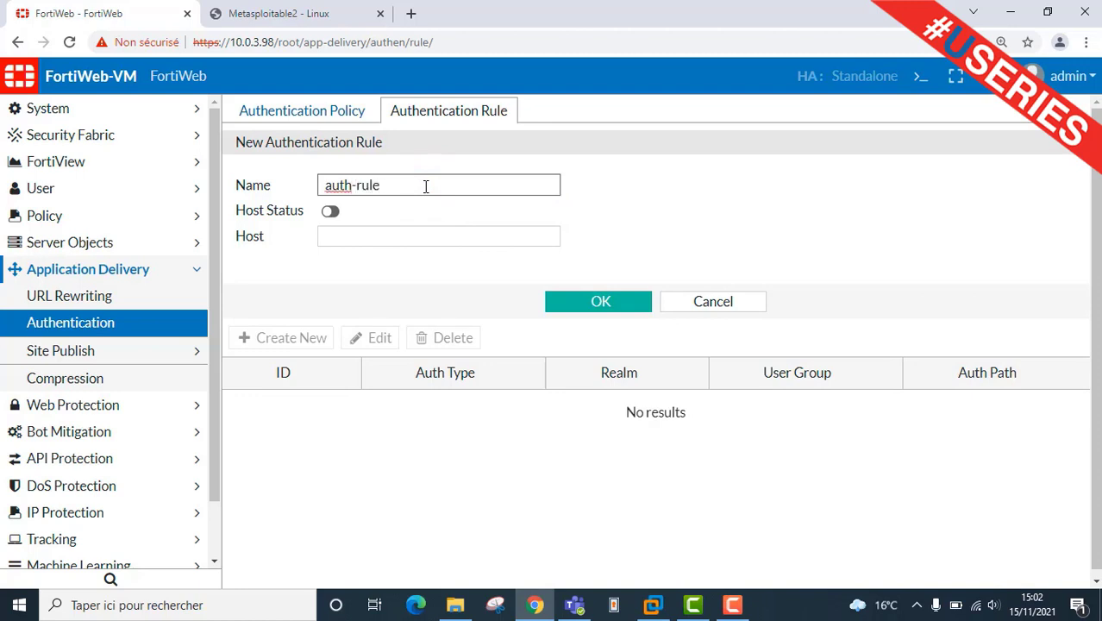
pyautogui.click(332, 212)
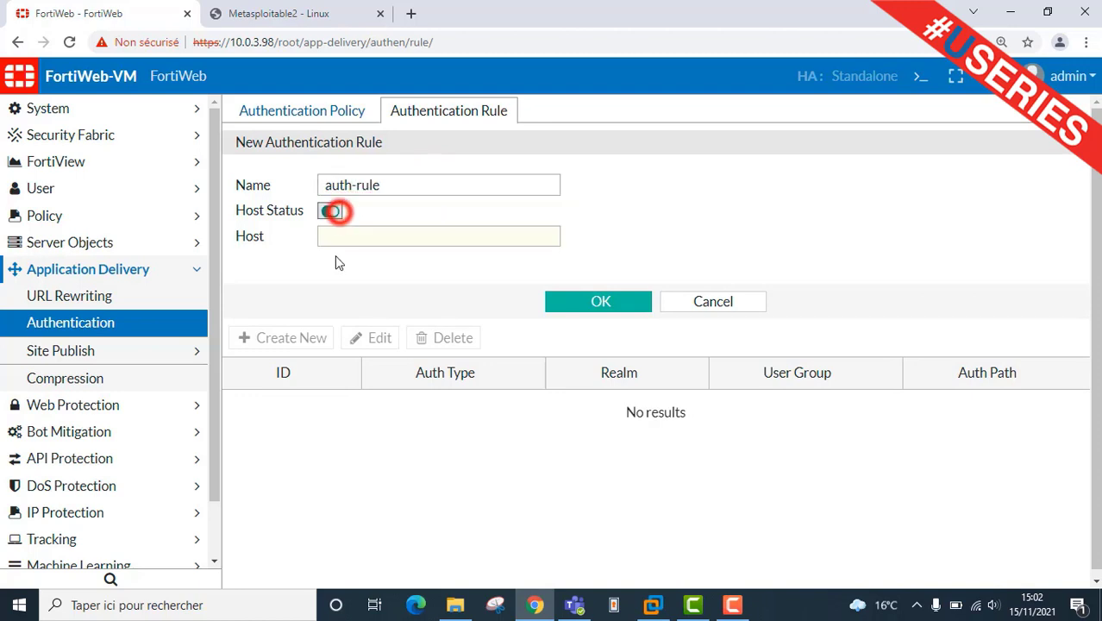
pyautogui.click(346, 236)
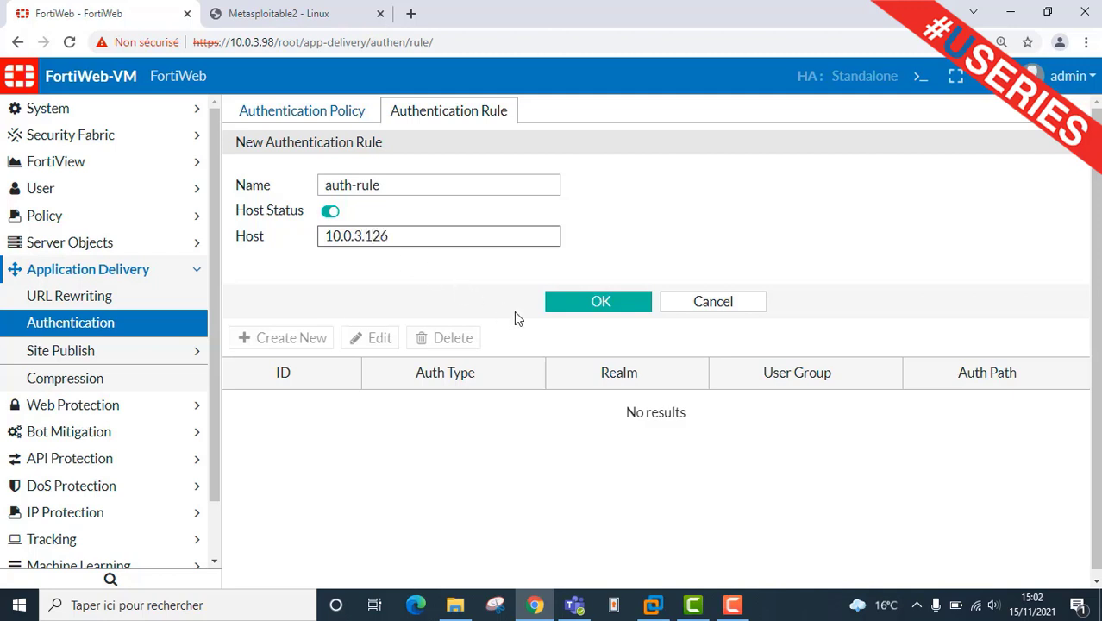
pyautogui.click(571, 306)
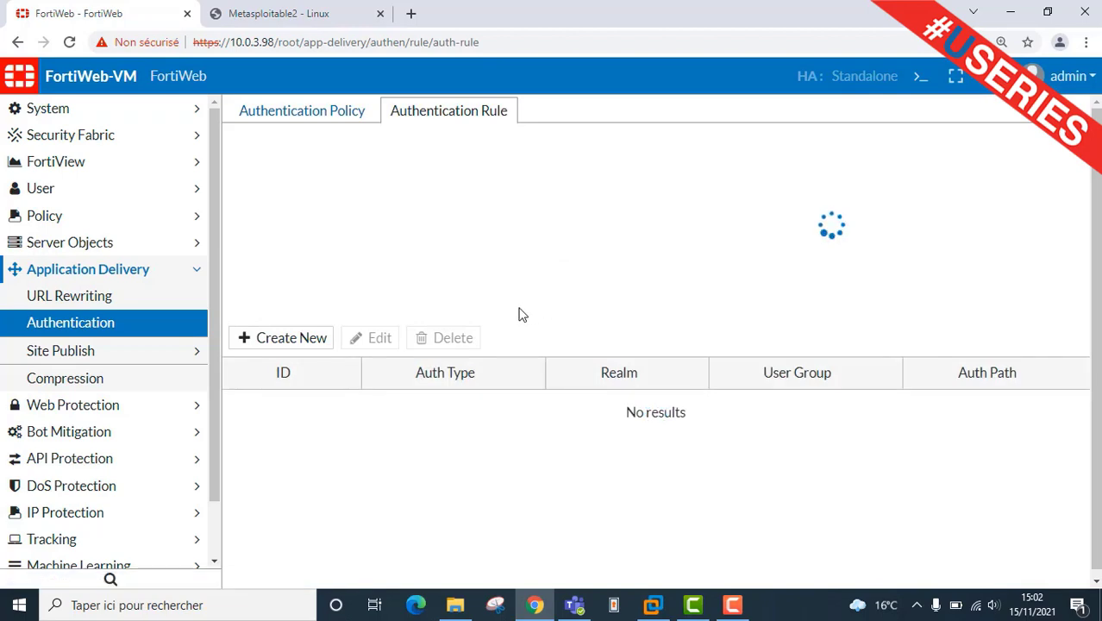
# Add a Basic member to auth-rule with user group user-group, user realm userealm and an authentication path
pyautogui.click(290, 345)
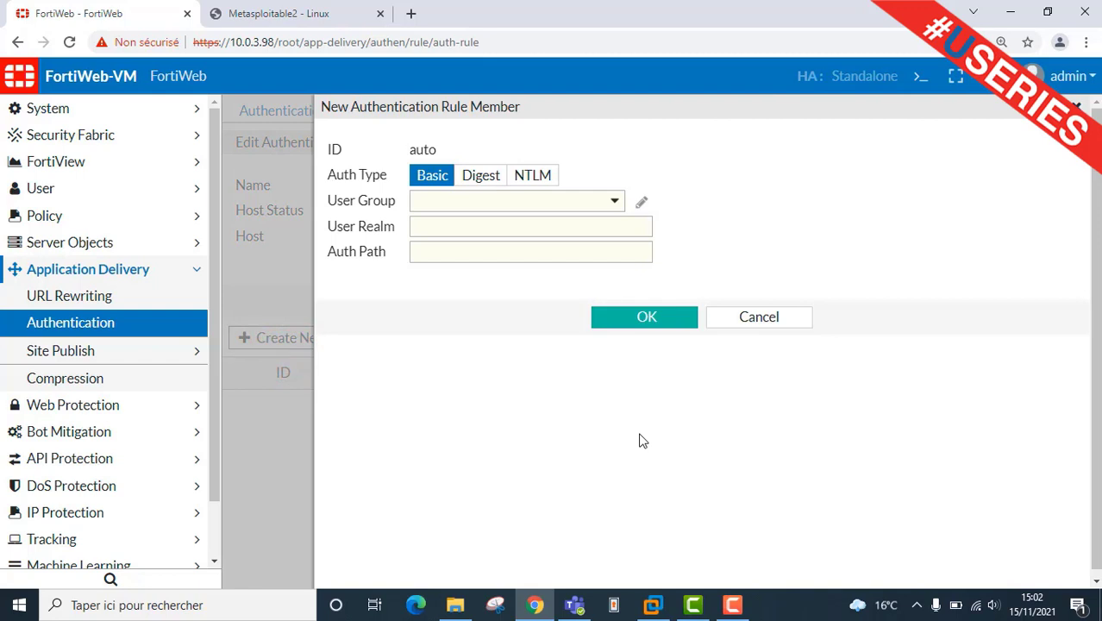
pyautogui.click(563, 204)
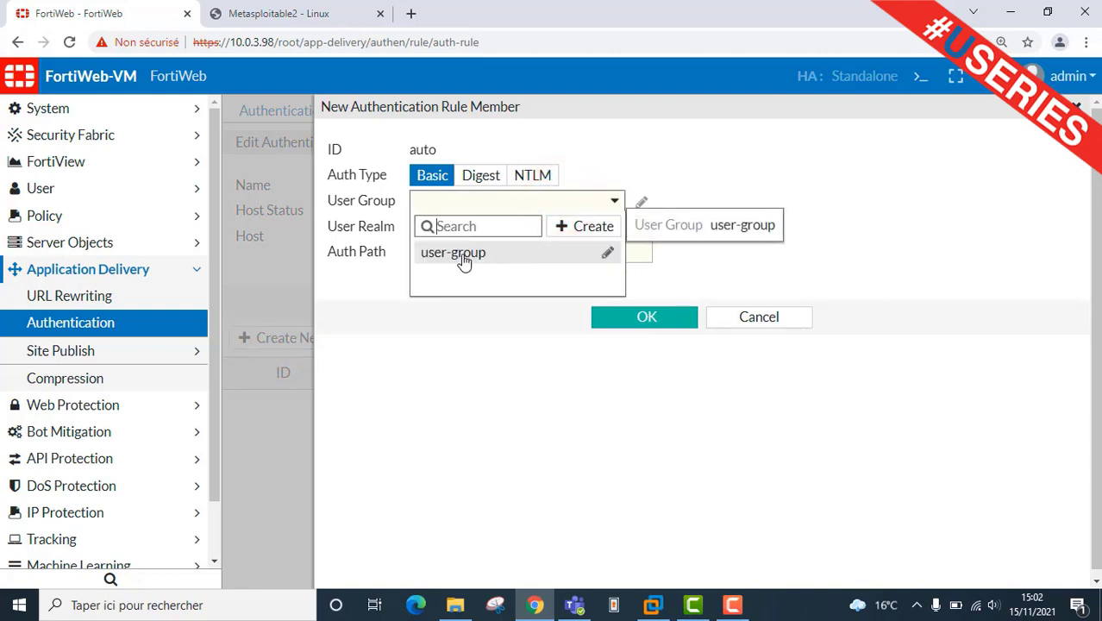
pyautogui.click(457, 253)
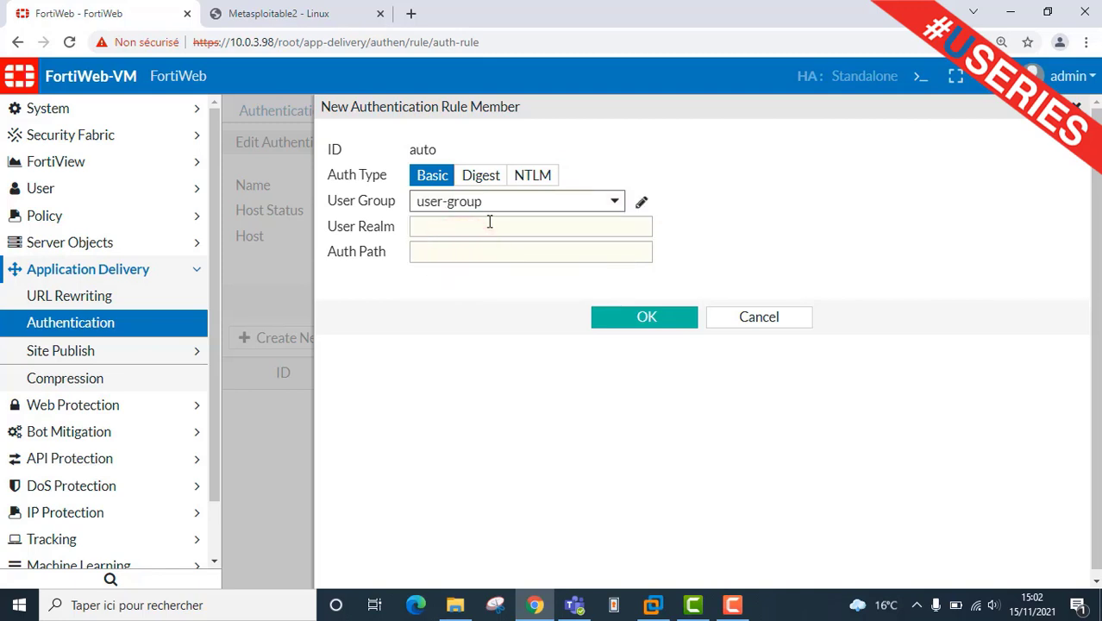
pyautogui.click(479, 233)
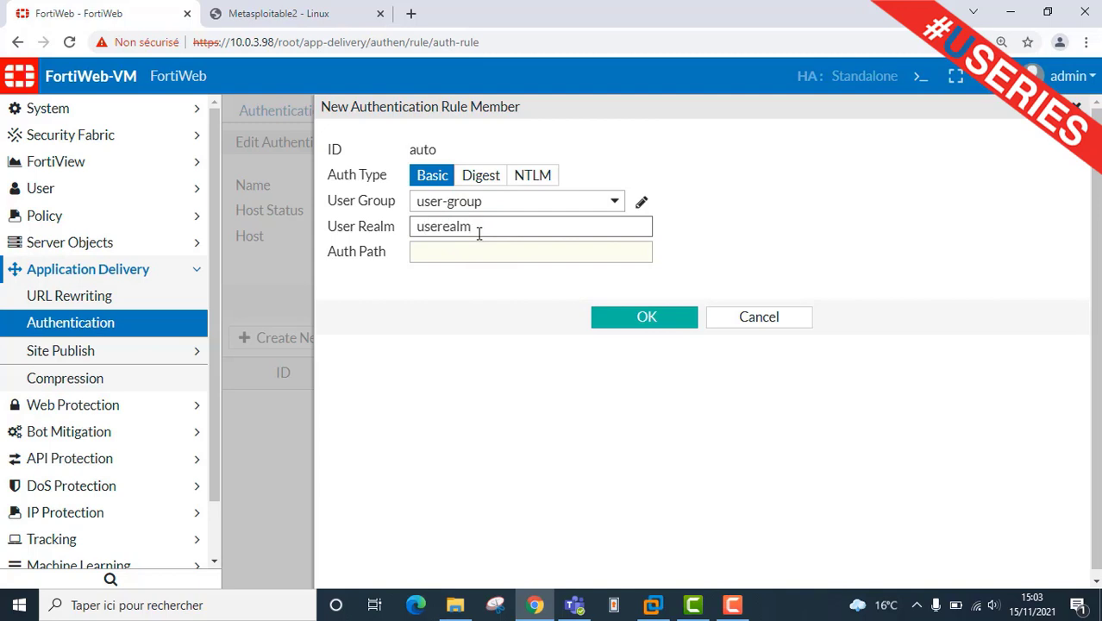
pyautogui.click(473, 253)
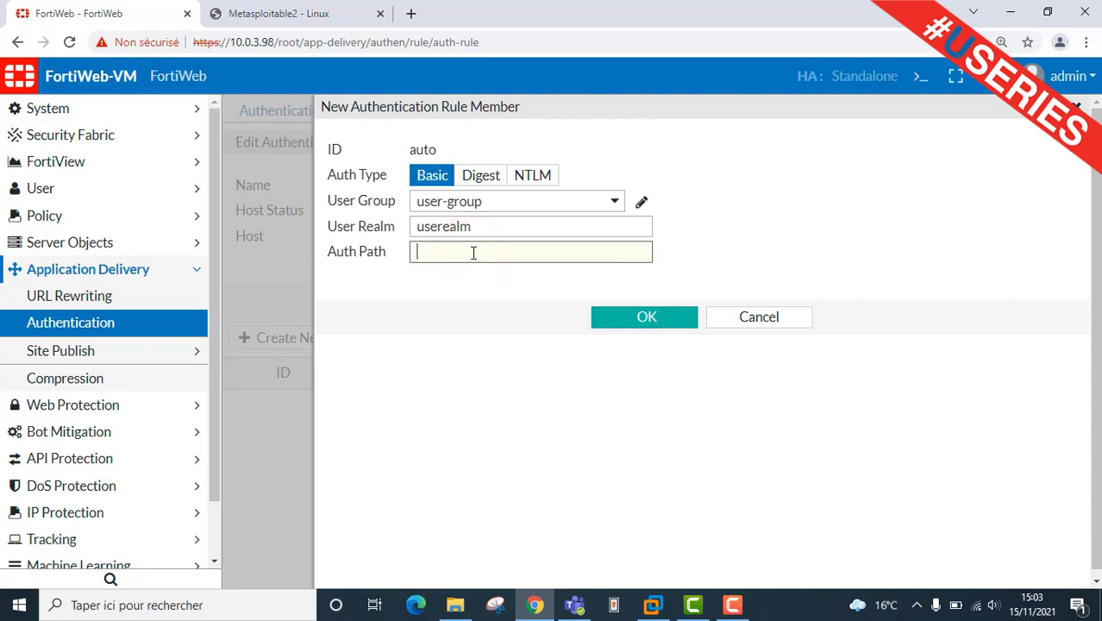
pyautogui.click(660, 317)
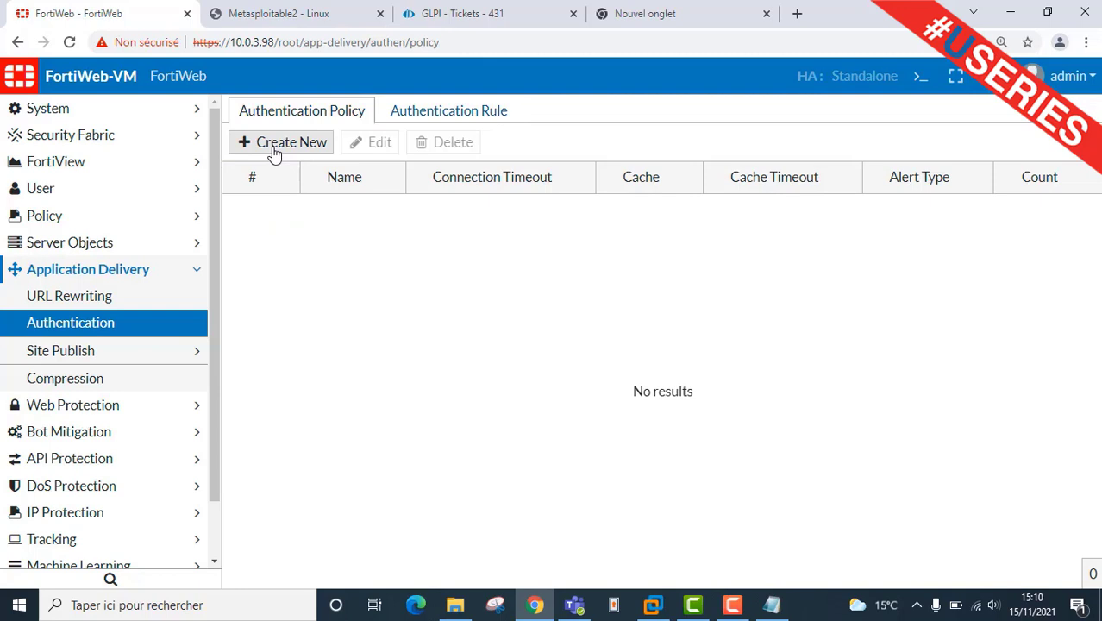
# Create an authentication policy named auth-policy with the alert type set to All
pyautogui.click(273, 148)
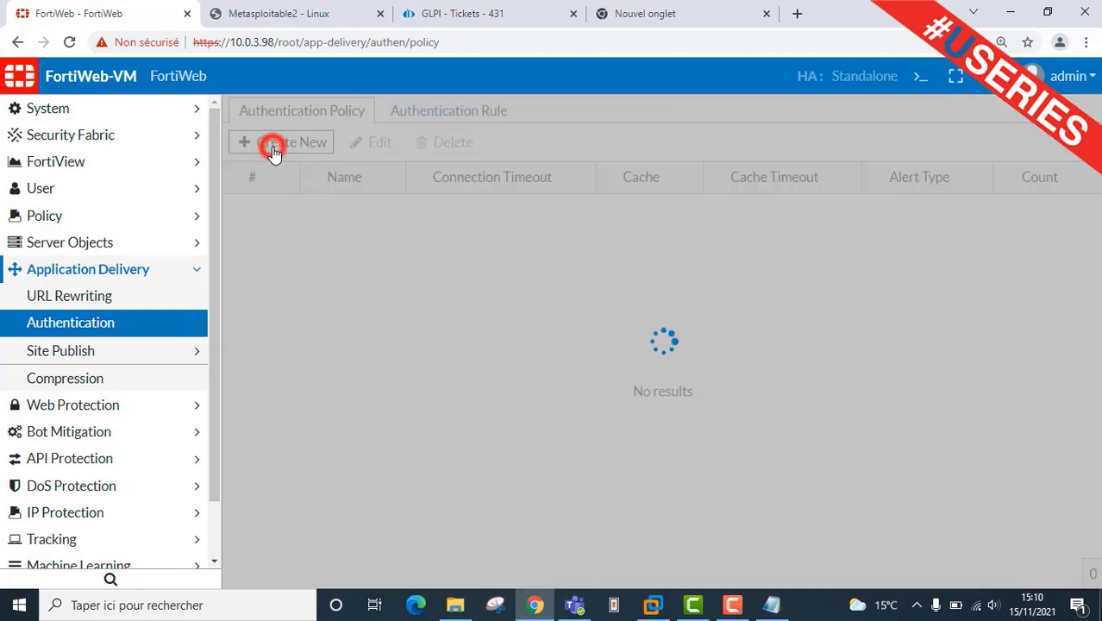
pyautogui.click(403, 184)
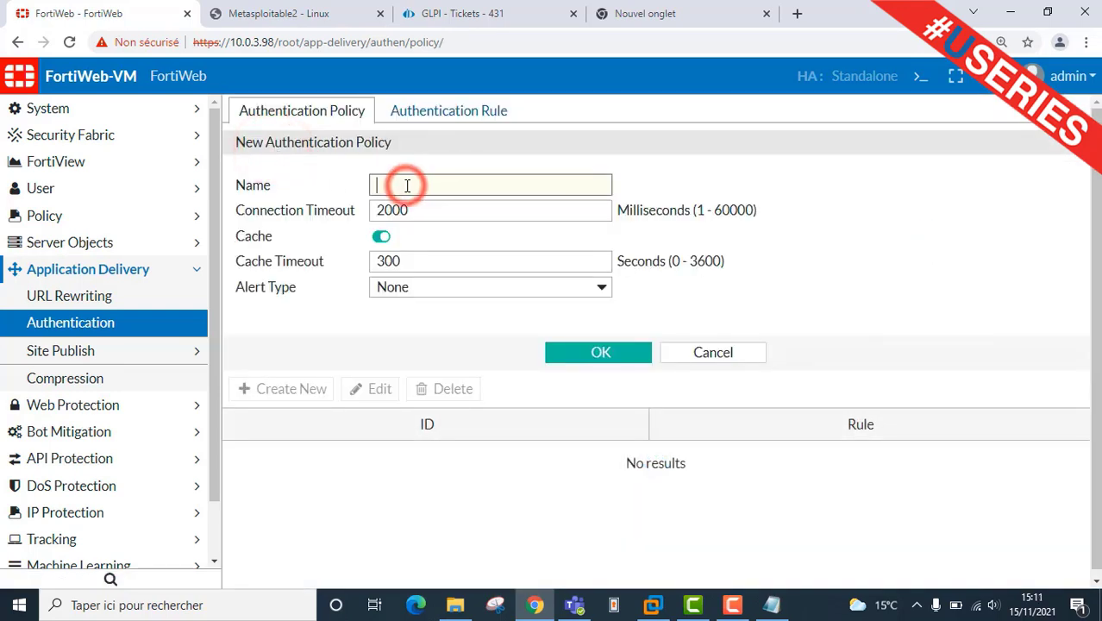
pyautogui.write('auth')
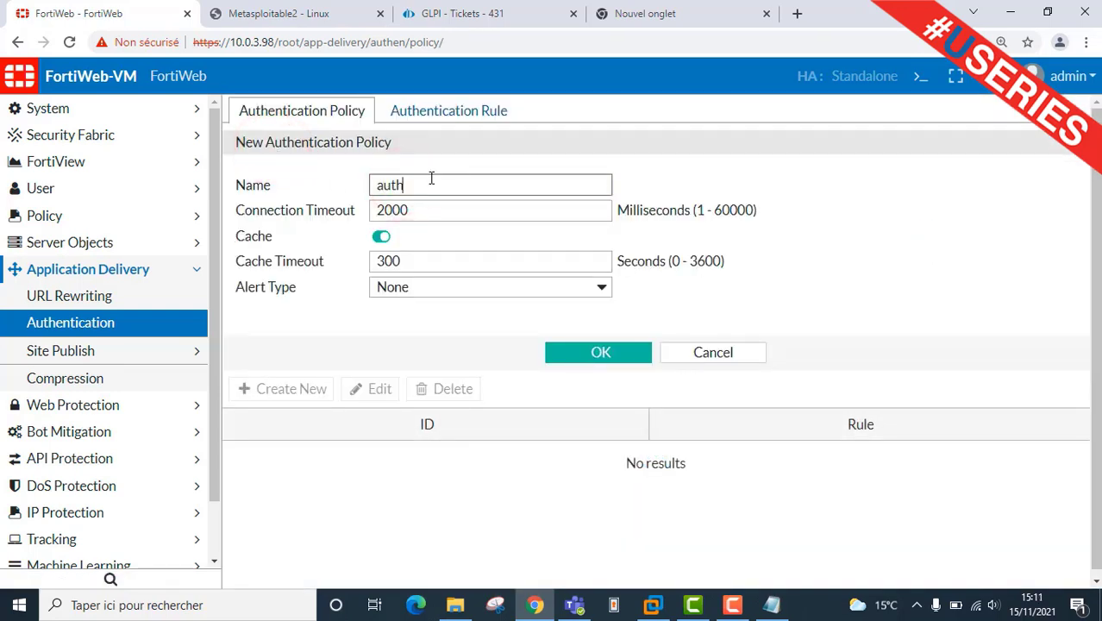
pyautogui.write('-policy')
pyautogui.click(435, 204)
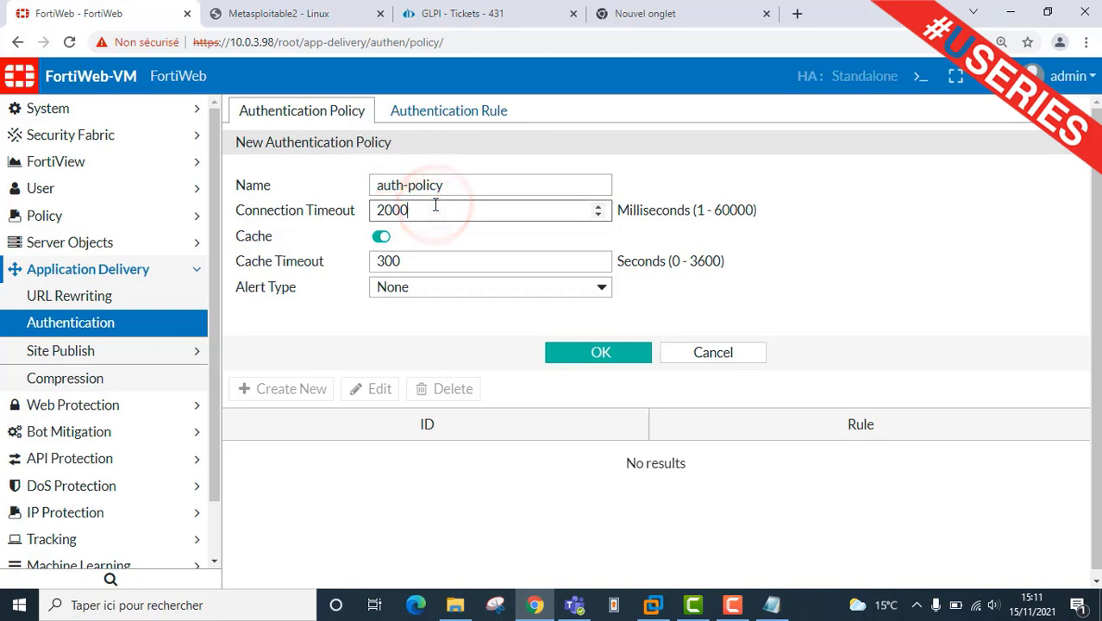
pyautogui.click(426, 258)
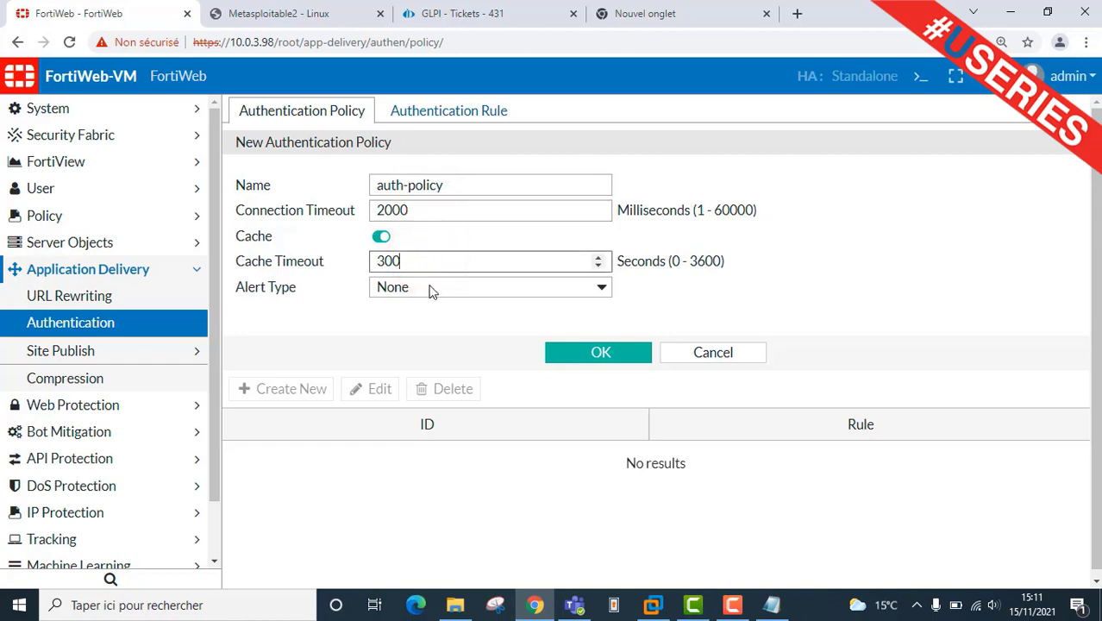
pyautogui.click(433, 292)
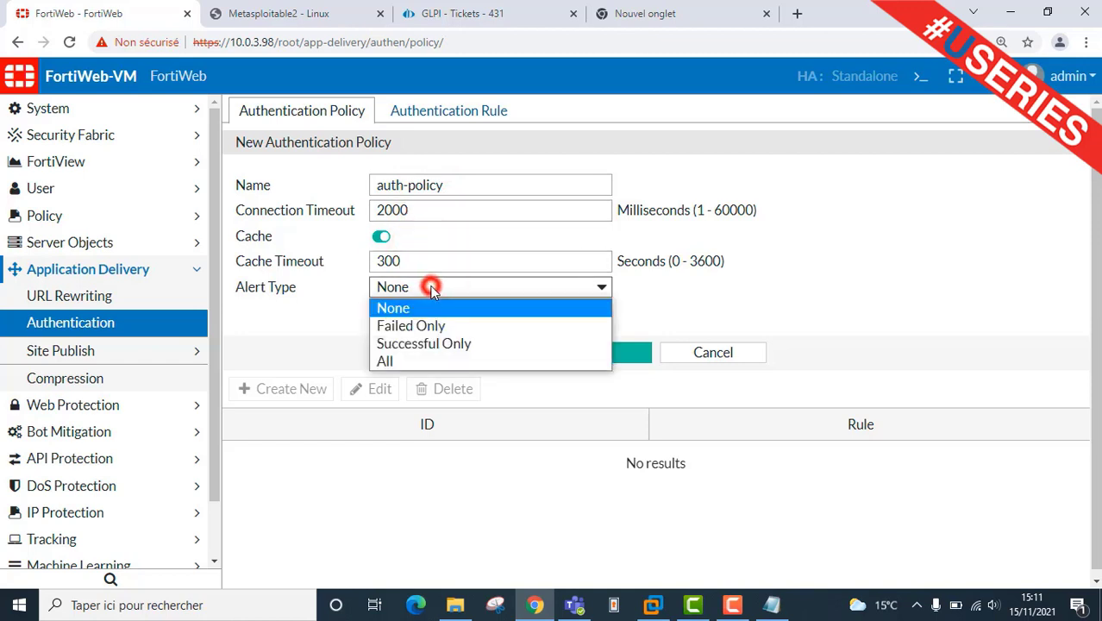
pyautogui.click(414, 359)
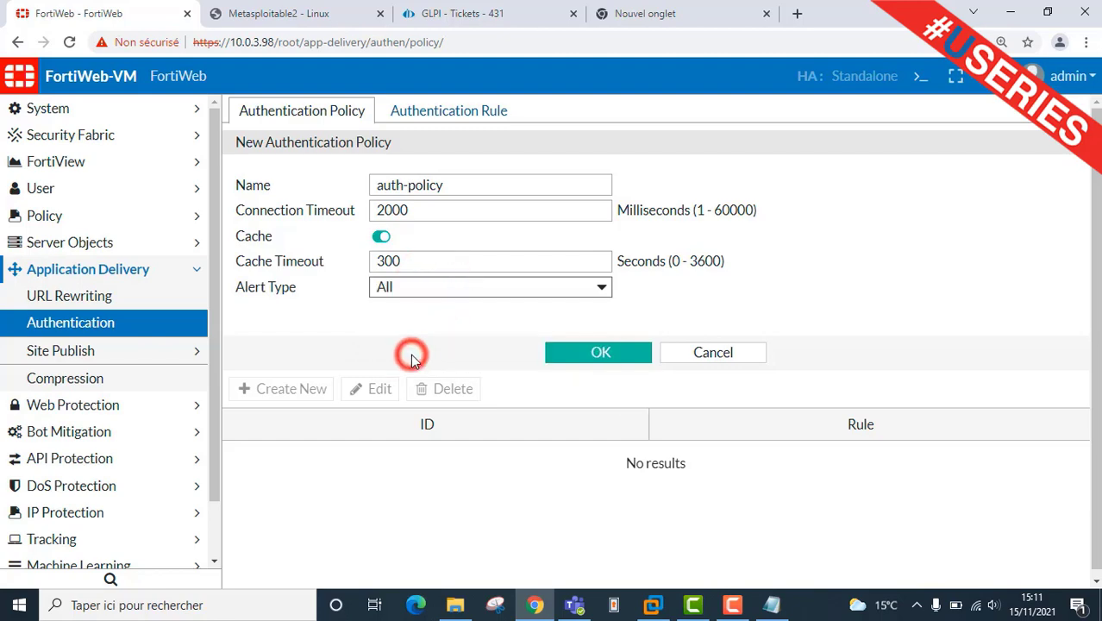
pyautogui.click(600, 362)
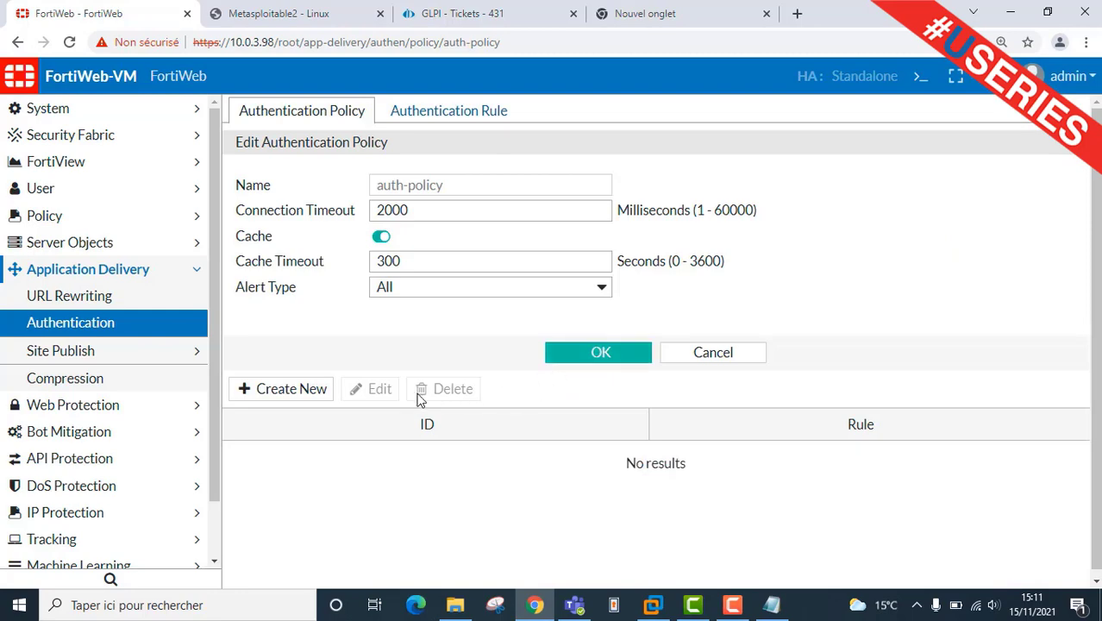
# Add the authentication rule auth-rule as a member of auth-policy
pyautogui.click(293, 389)
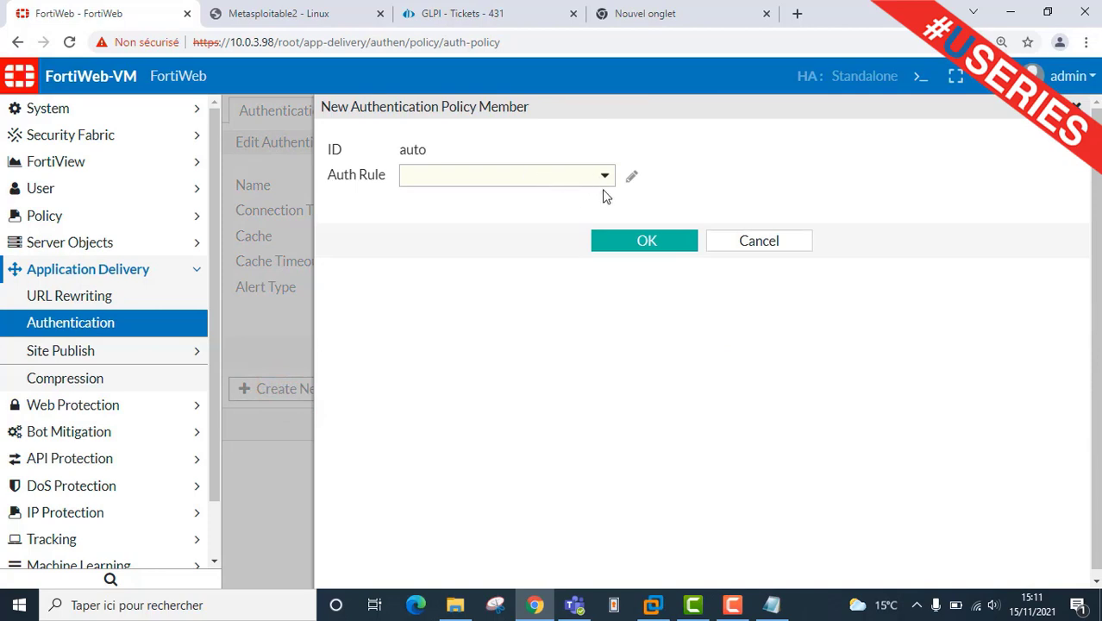
pyautogui.click(597, 177)
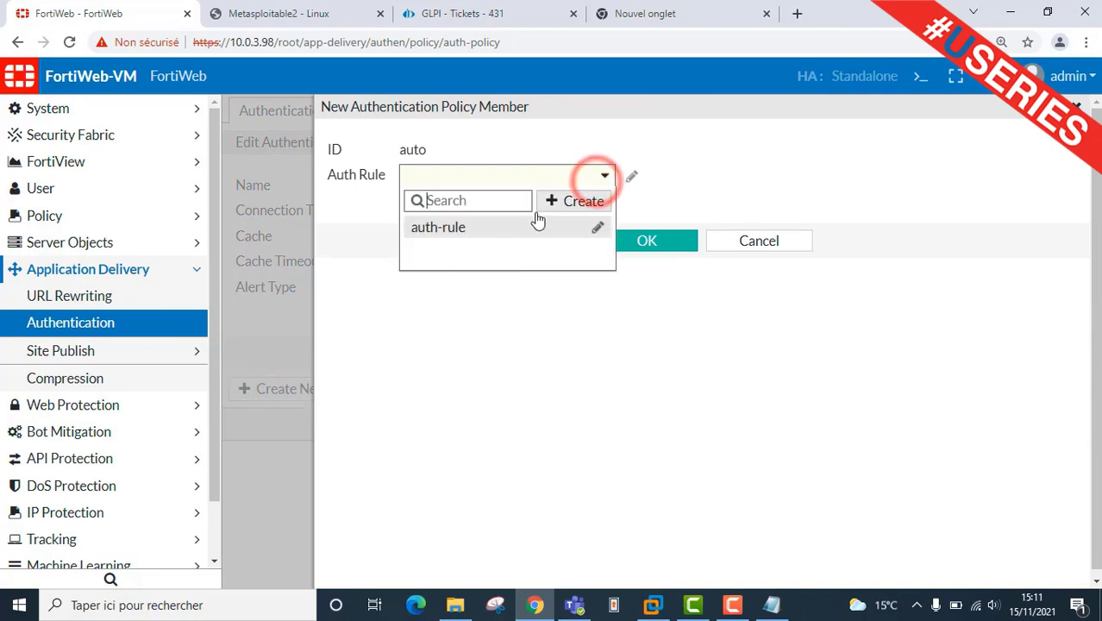
pyautogui.click(468, 228)
pyautogui.click(627, 248)
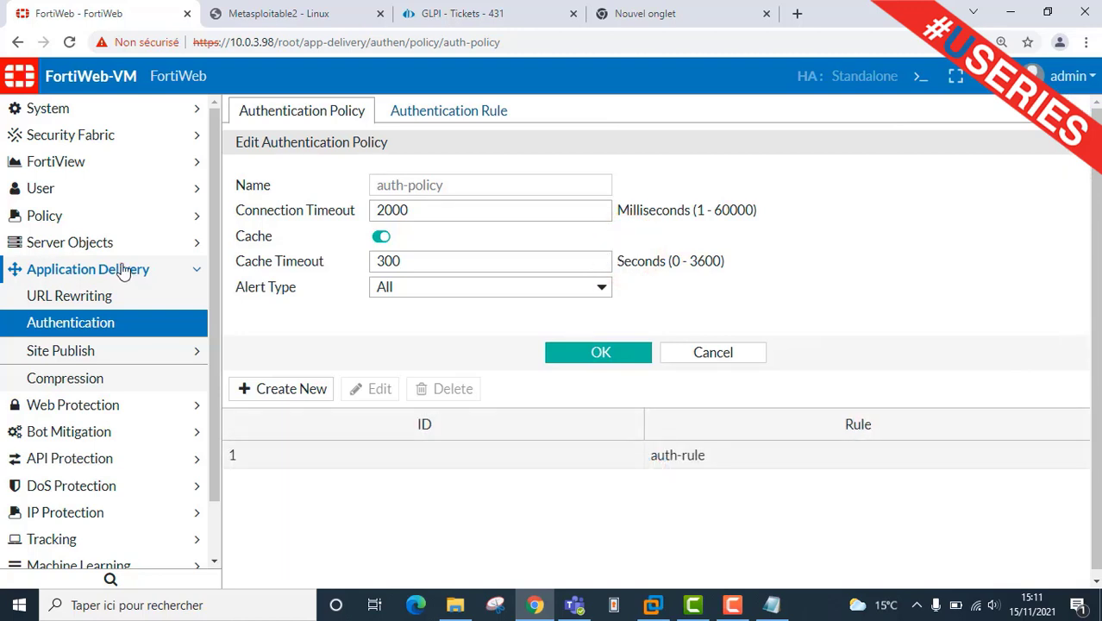
# Create an inline web protection profile named protection_web_profile with auth-policy as its HTTP authentication policy
pyautogui.click(76, 216)
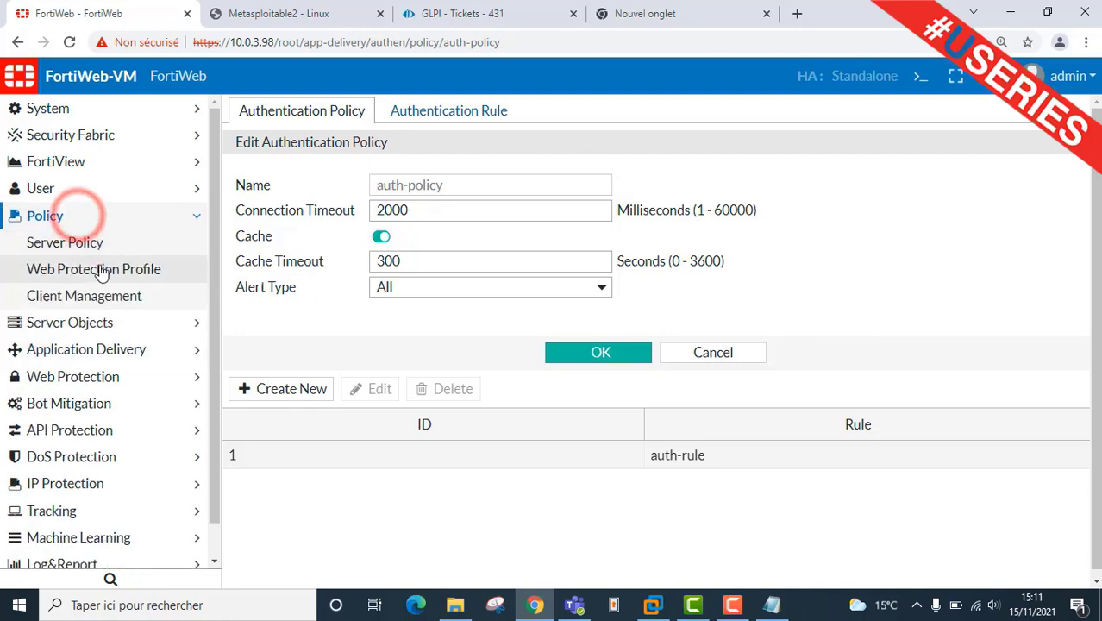
pyautogui.click(93, 268)
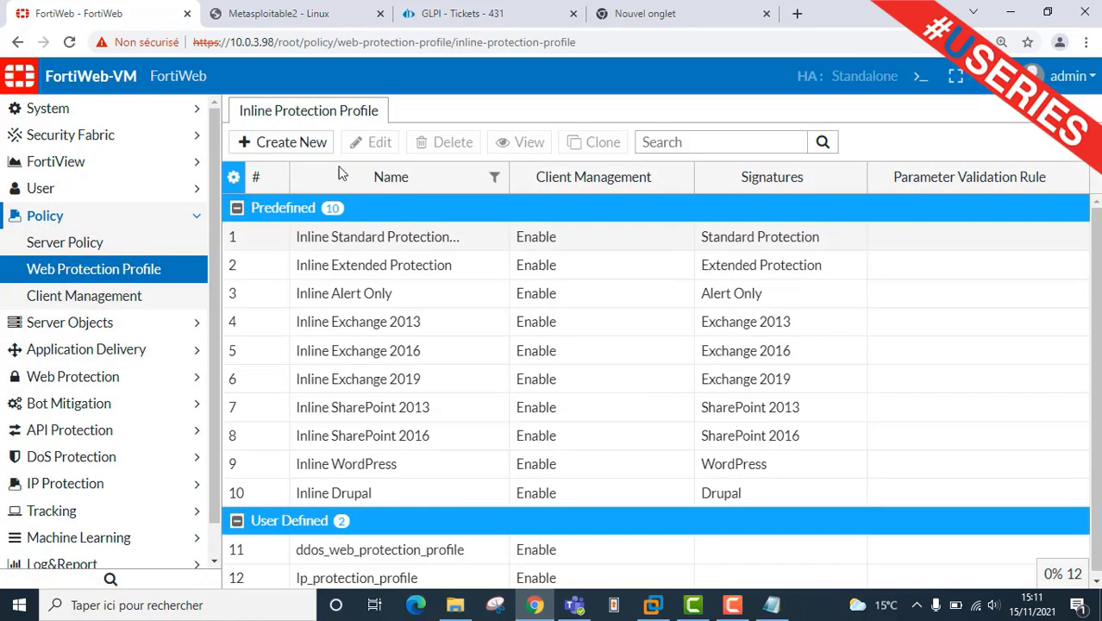
pyautogui.click(283, 143)
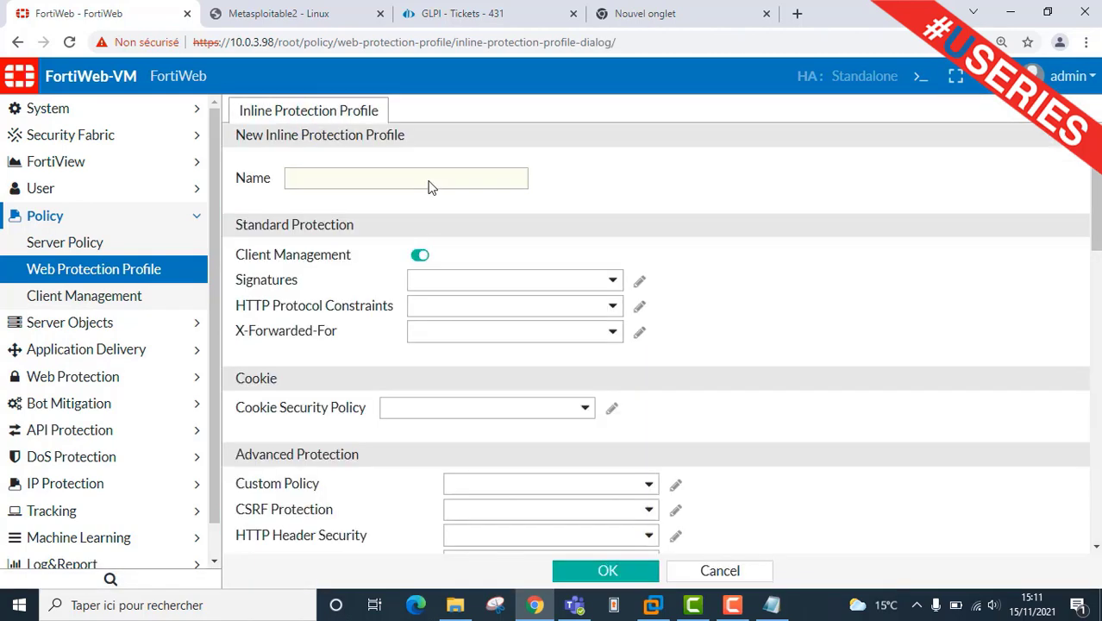
pyautogui.click(428, 180)
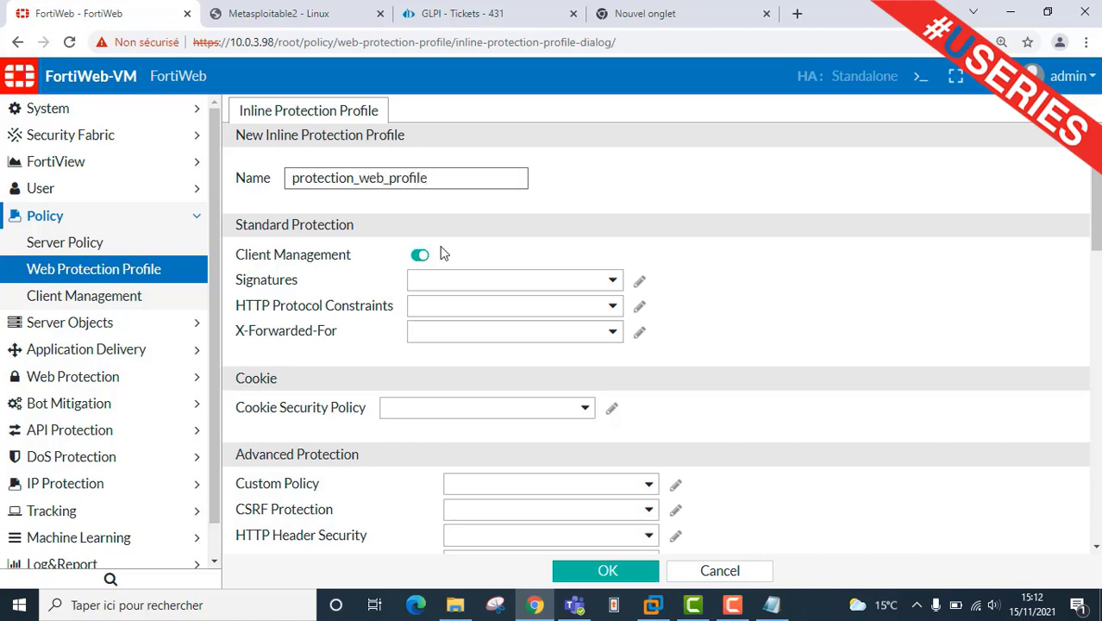
pyautogui.scroll(-3, 427, 267)
pyautogui.scroll(-8, 431, 289)
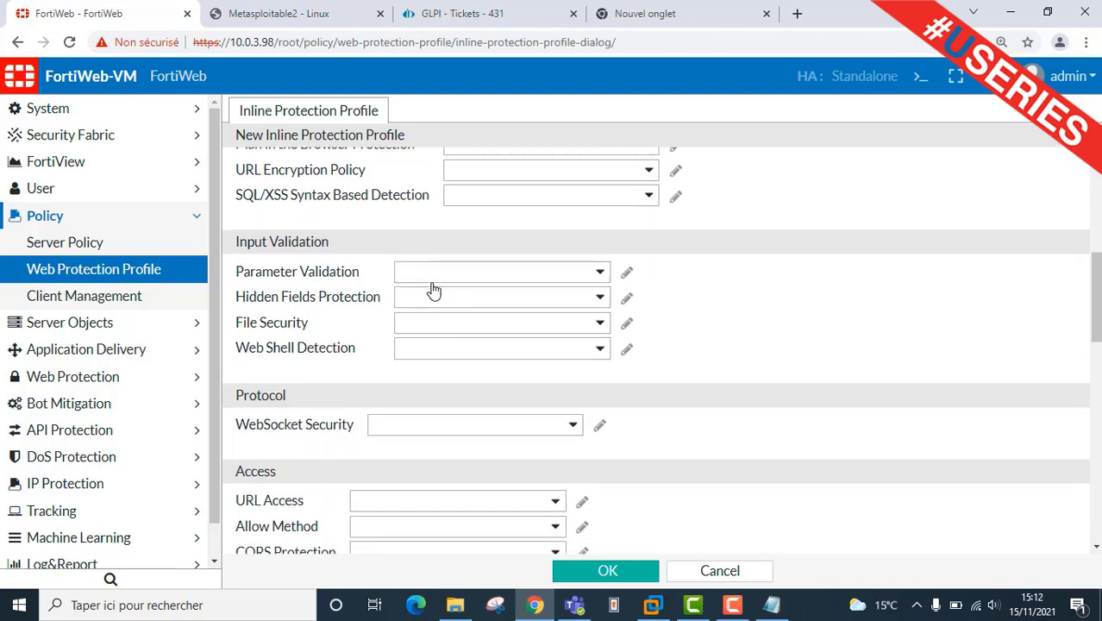
pyautogui.scroll(-1, 447, 300)
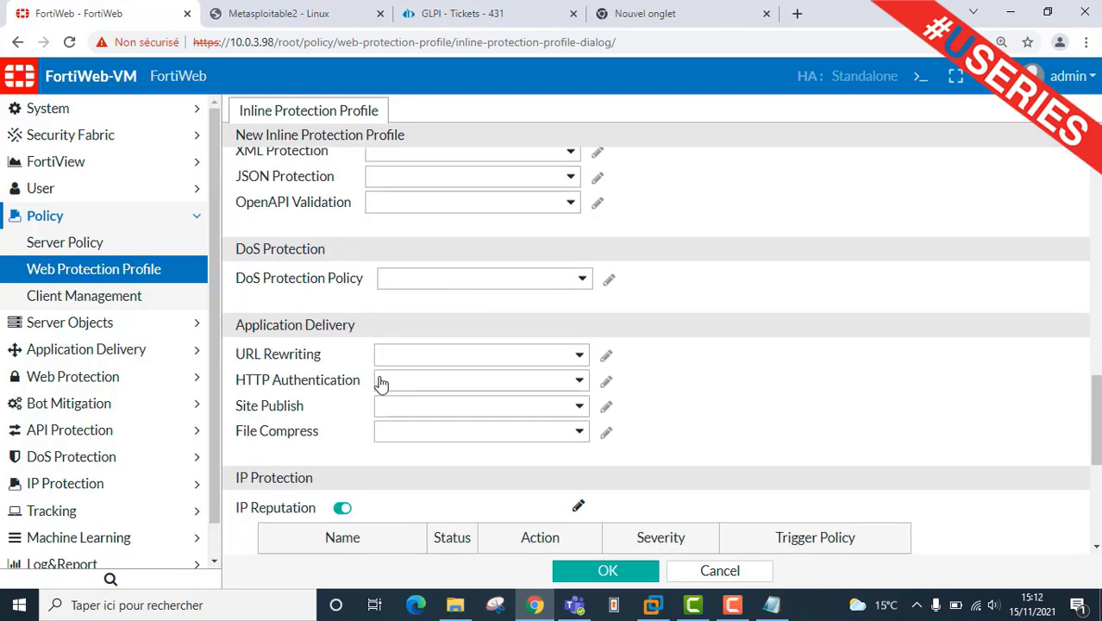
pyautogui.click(579, 379)
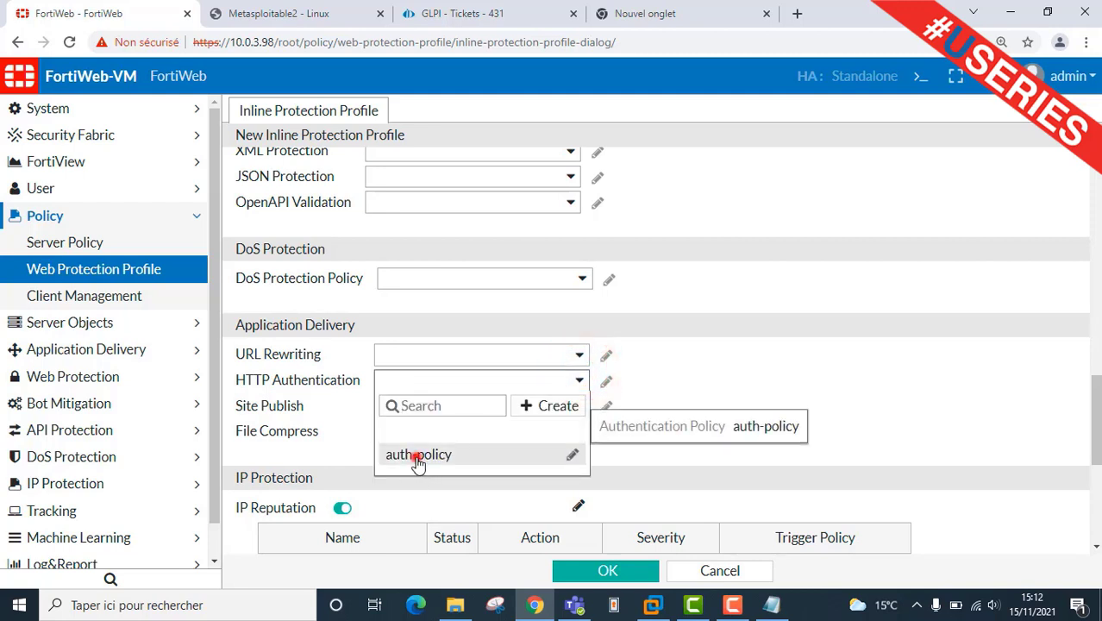
pyautogui.click(419, 457)
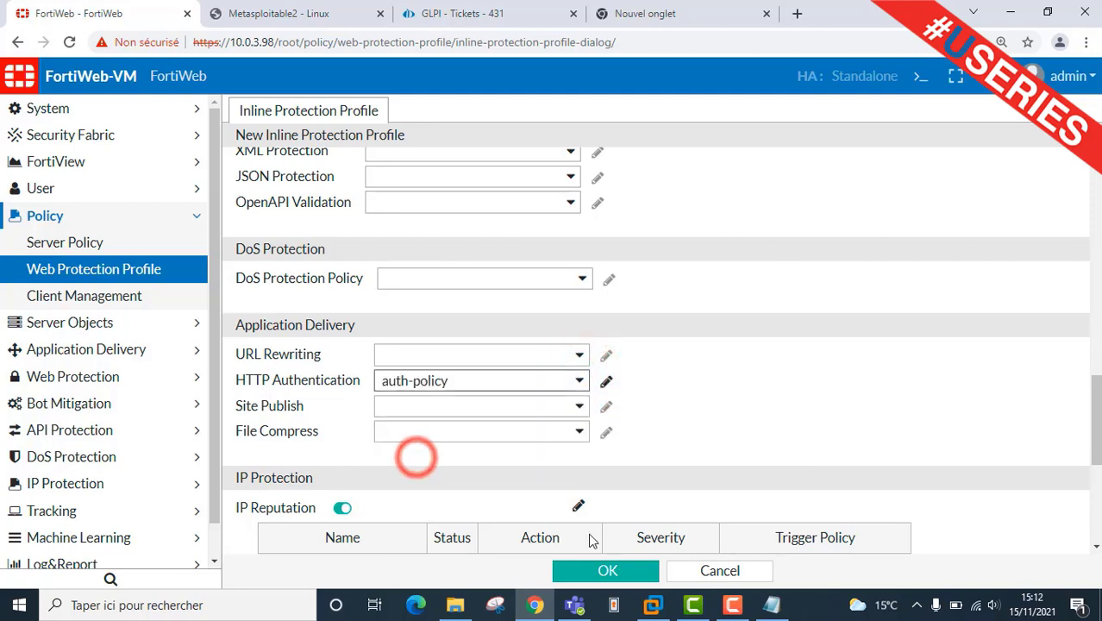
pyautogui.click(616, 576)
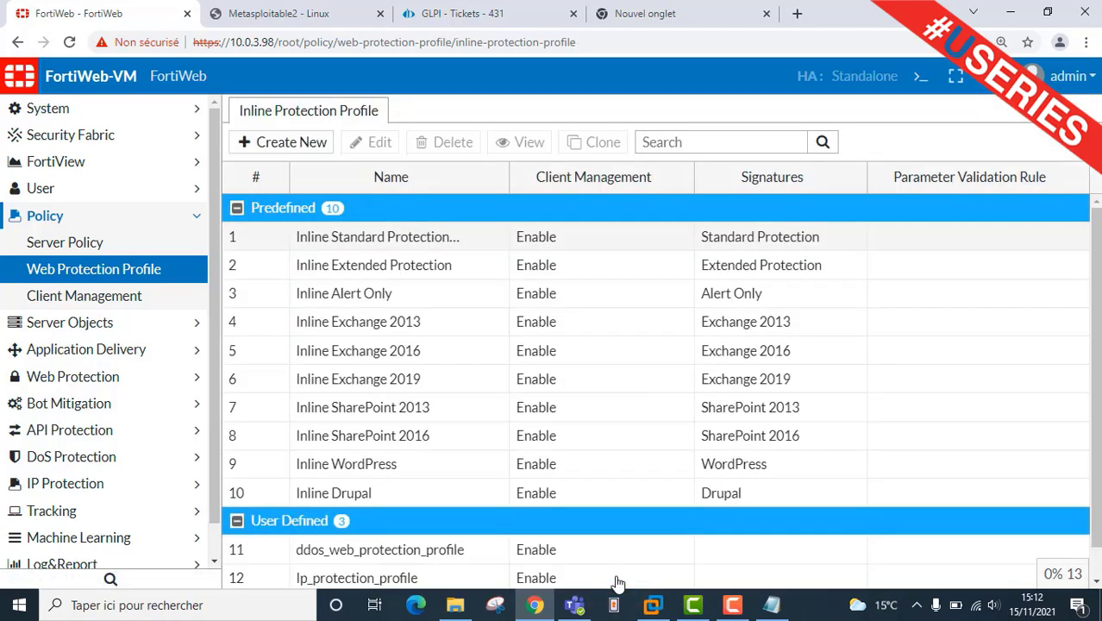
# Assign protection_web_profile as the web protection profile of the server policy metasploit_server_policy
pyautogui.click(130, 246)
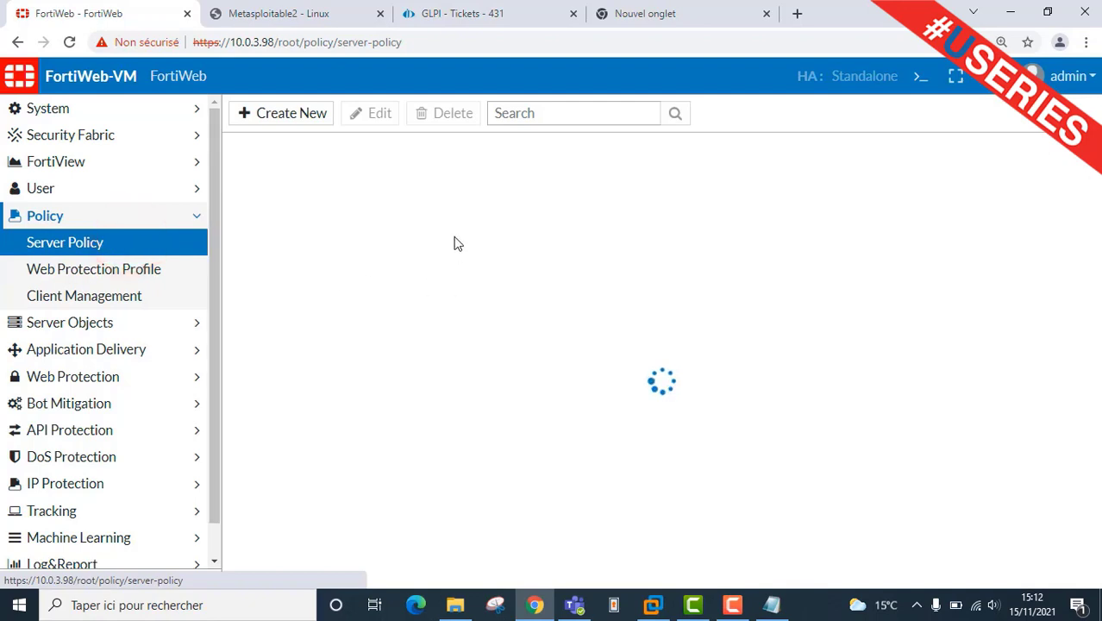
pyautogui.click(351, 190)
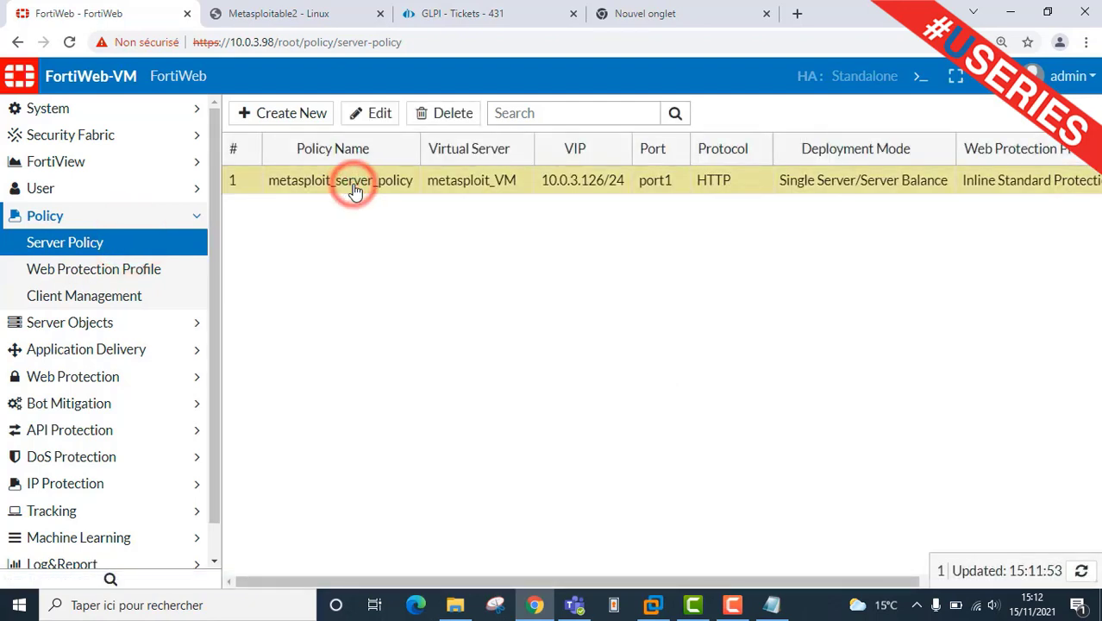
pyautogui.click(378, 121)
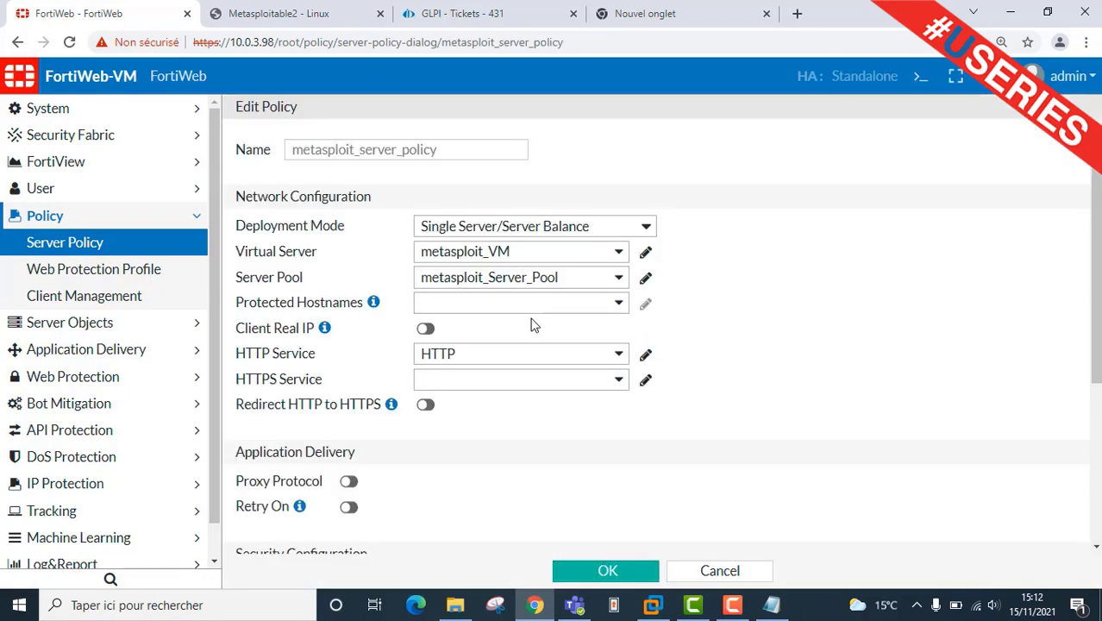
pyautogui.scroll(-3, 475, 325)
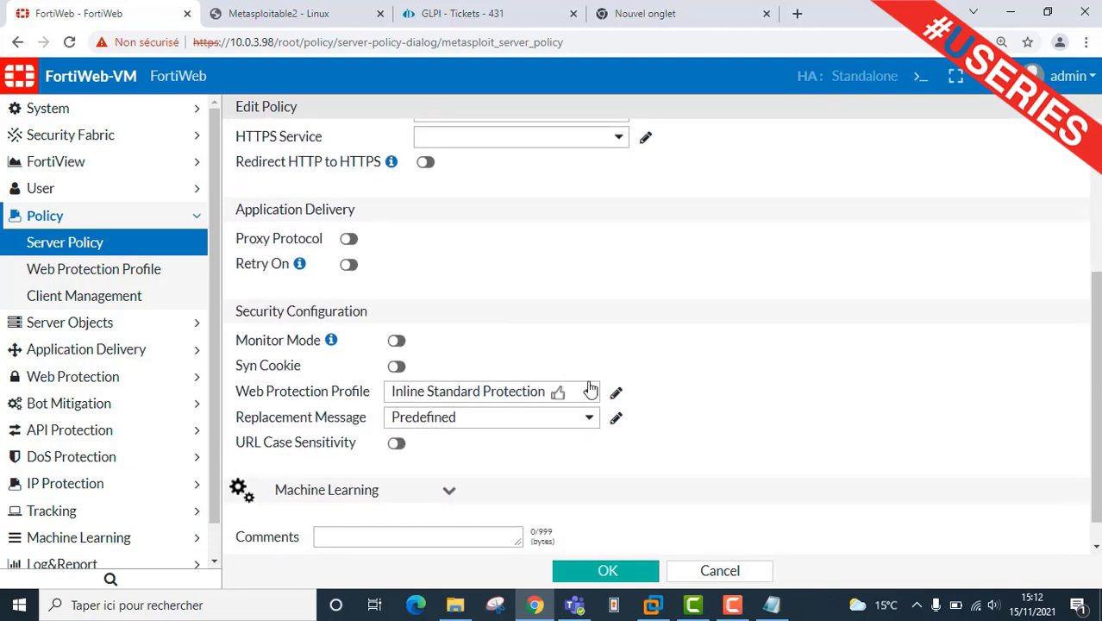
pyautogui.click(589, 390)
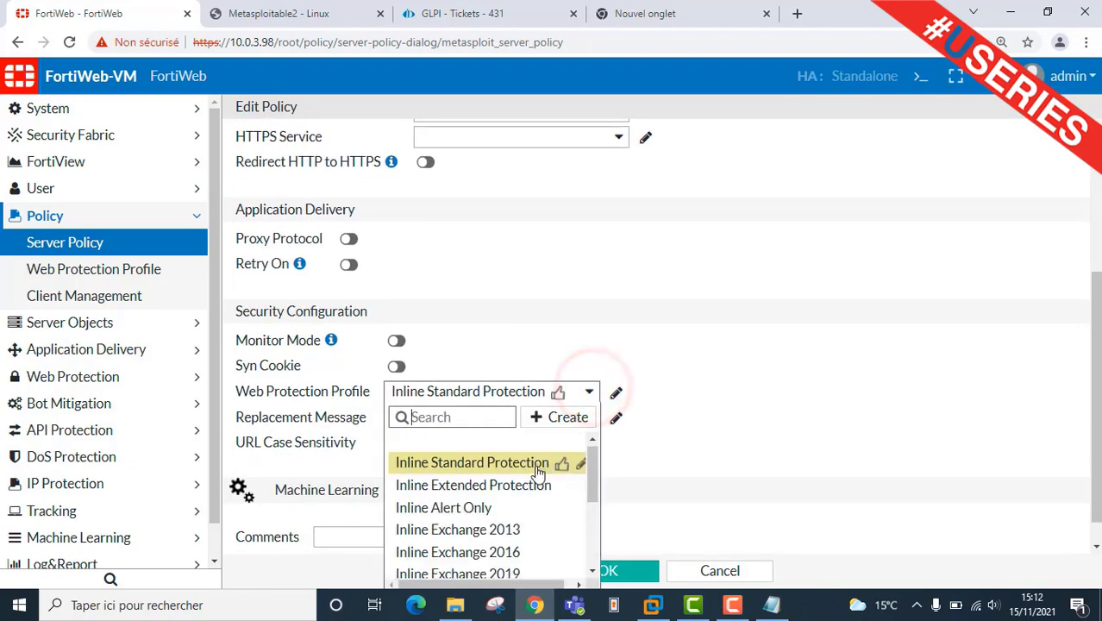
pyautogui.scroll(-3, 539, 472)
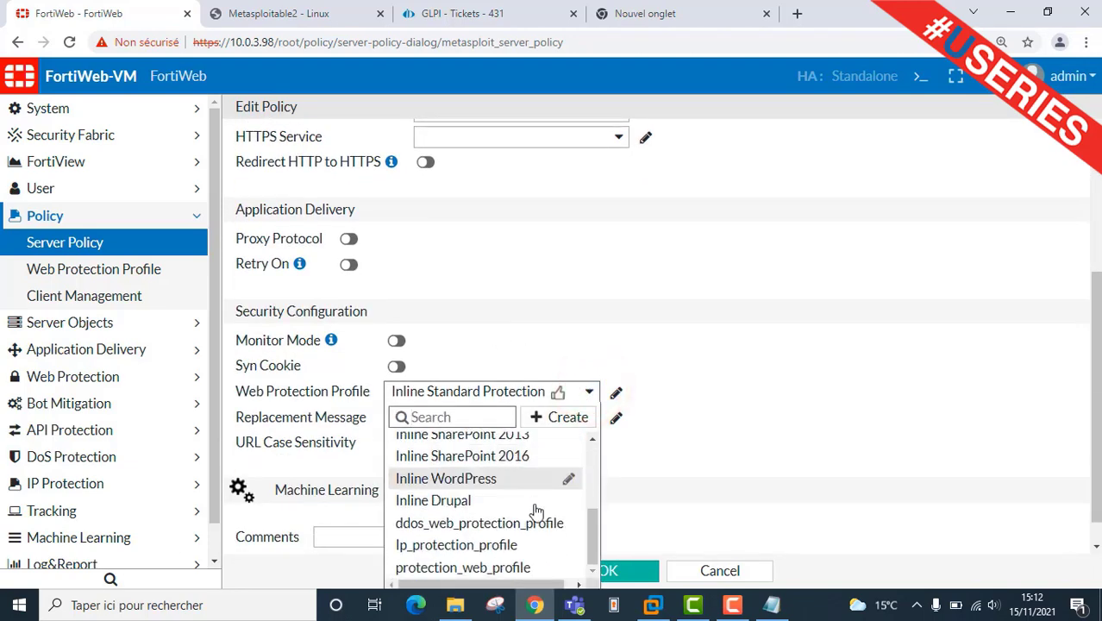
pyautogui.click(453, 568)
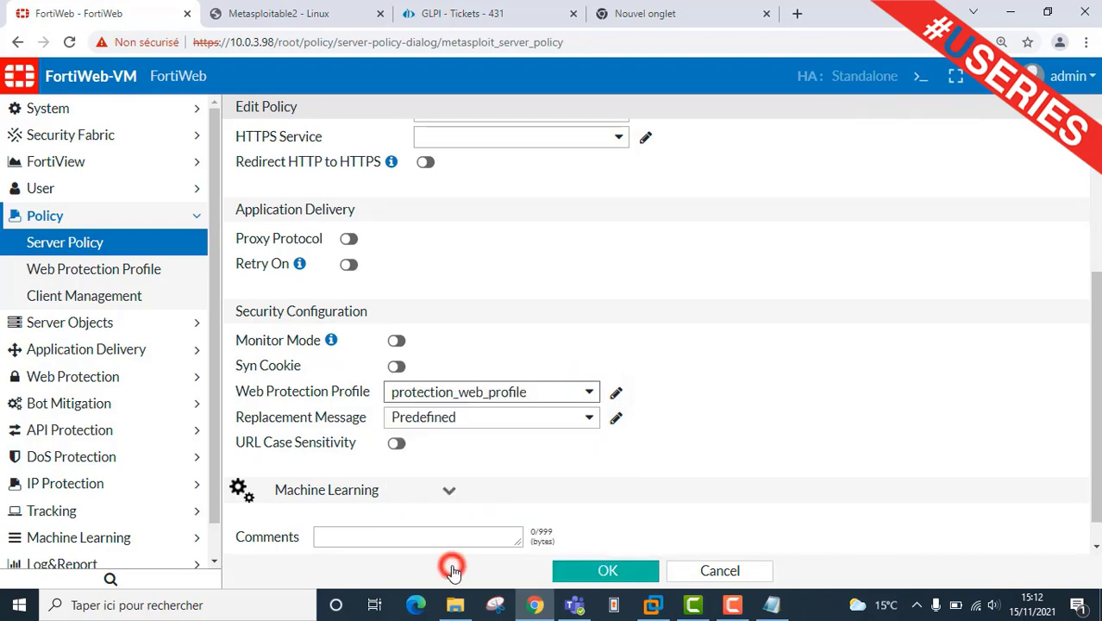
pyautogui.click(586, 572)
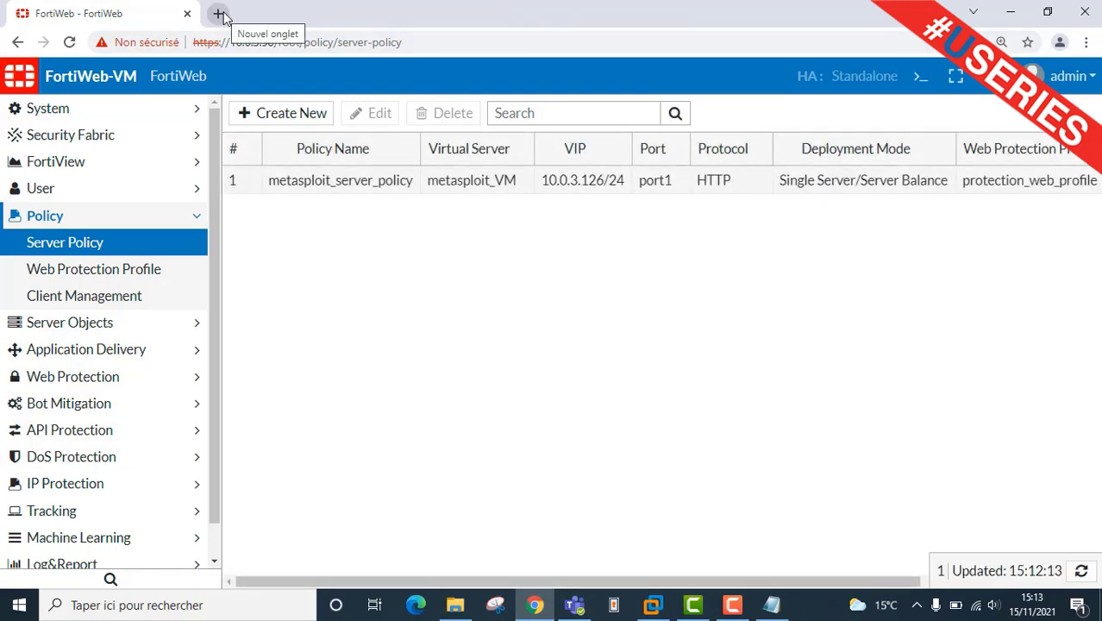
# Open the protected site 10.0.3.126 in a new browser tab
pyautogui.click(225, 14)
pyautogui.write('10')
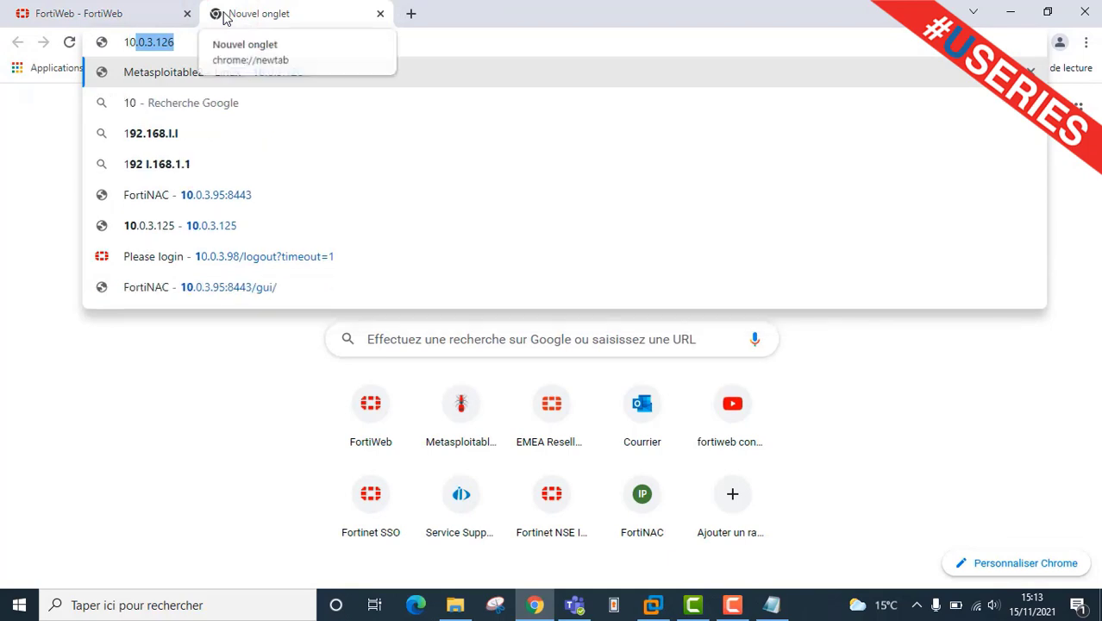
pyautogui.press('Return')
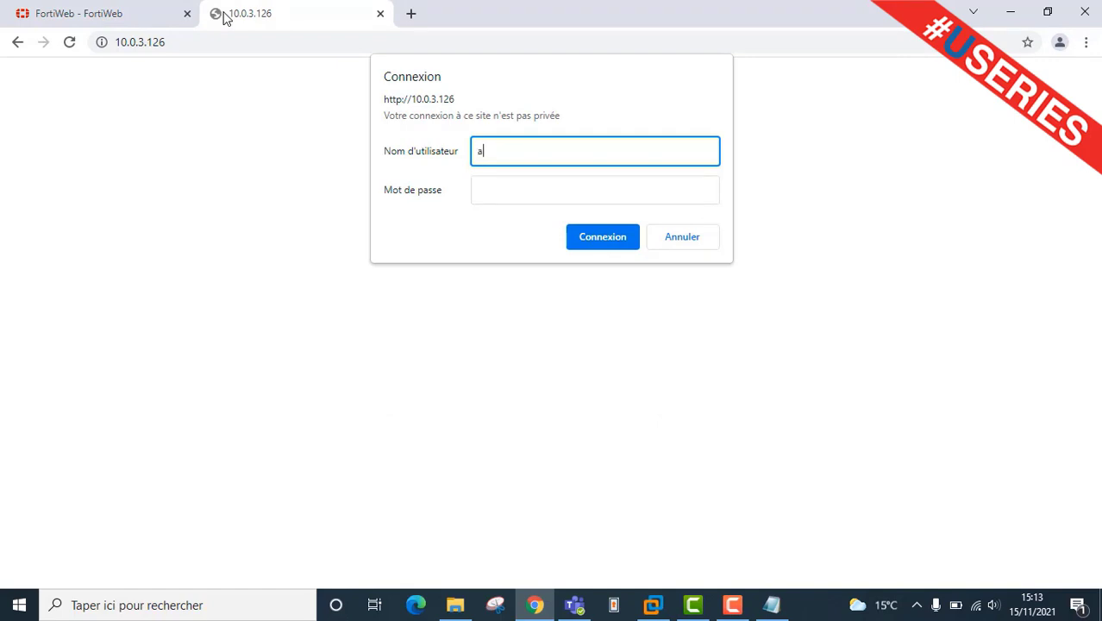
# Try to sign in to the protected site with the unregistered user name aaaaa and an arbitrary password
pyautogui.write('a')
pyautogui.press('Tab')
pyautogui.write('aaaaa')
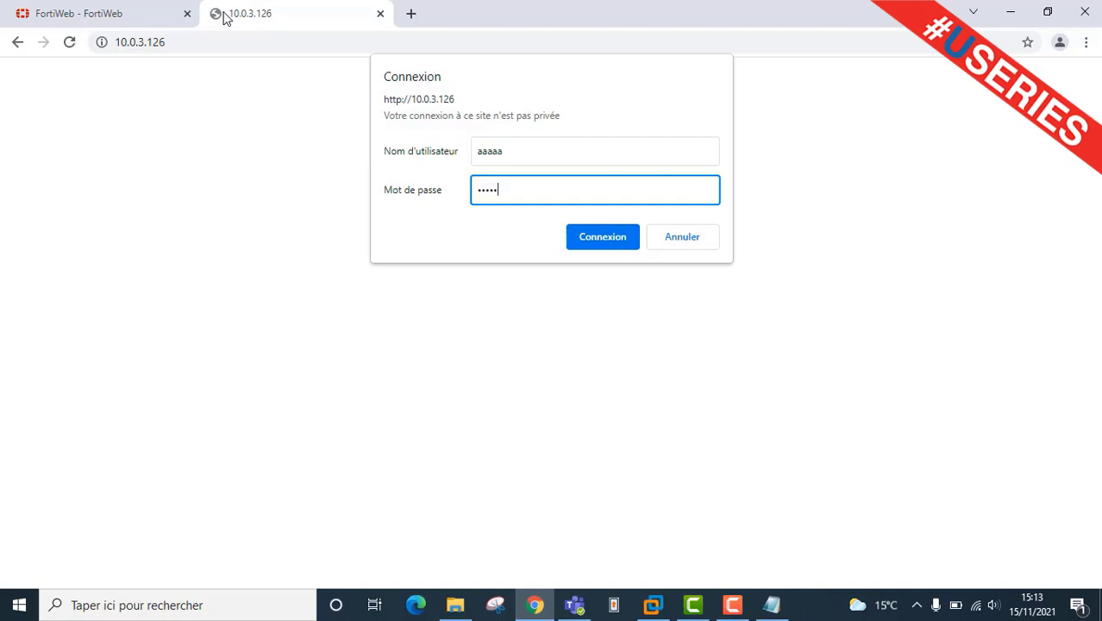
pyautogui.write('a')
pyautogui.click(627, 239)
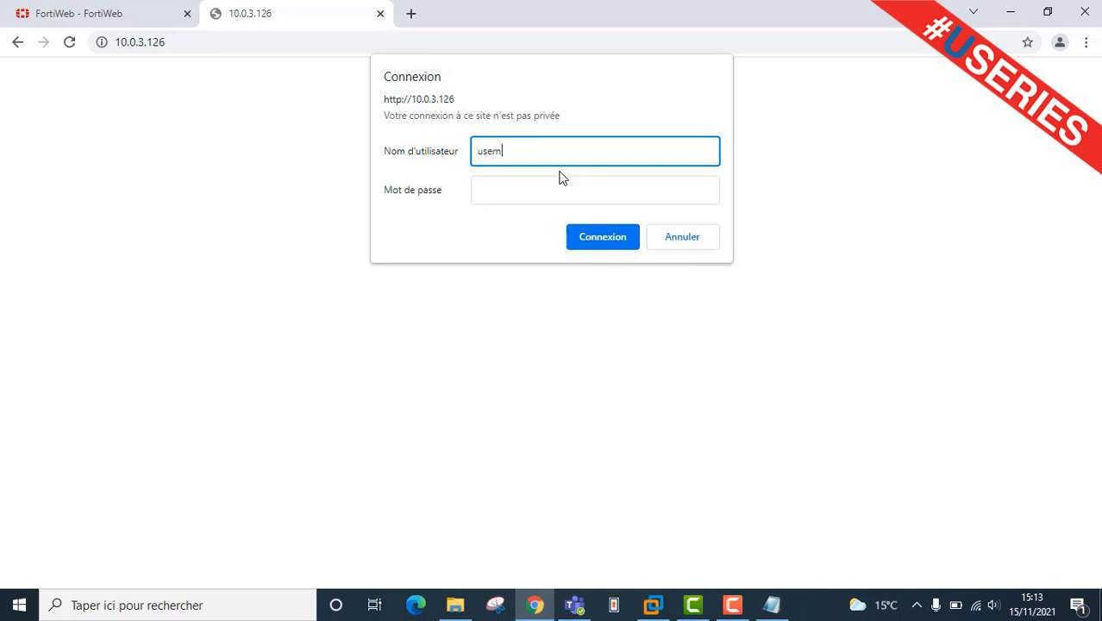
# Sign in to the protected site as user1 with the account password
pyautogui.press('Tab')
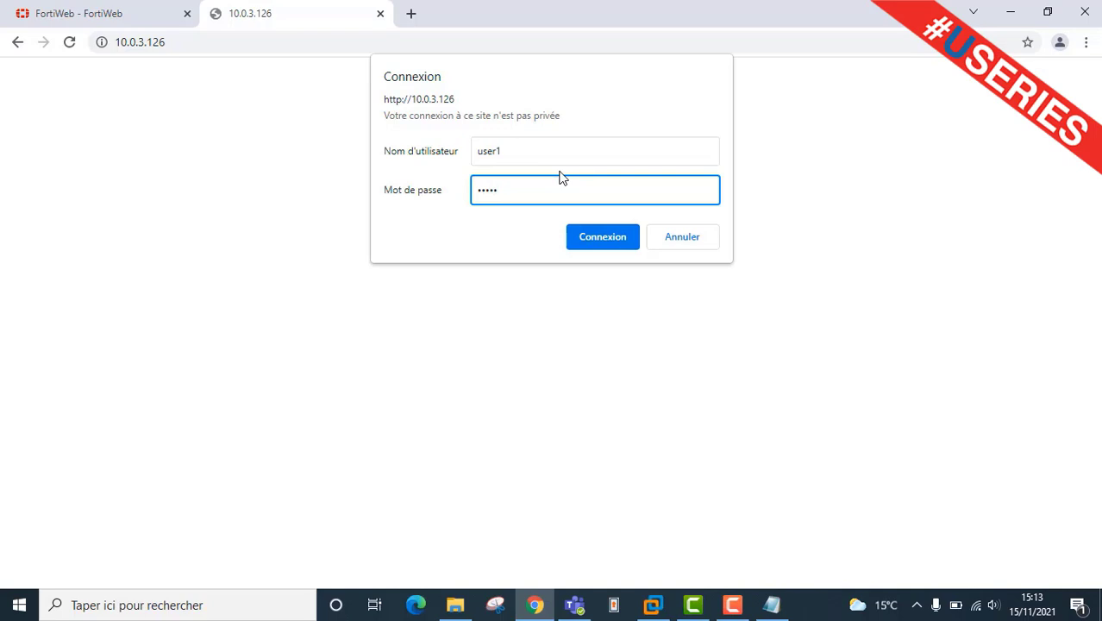
pyautogui.press('Return')
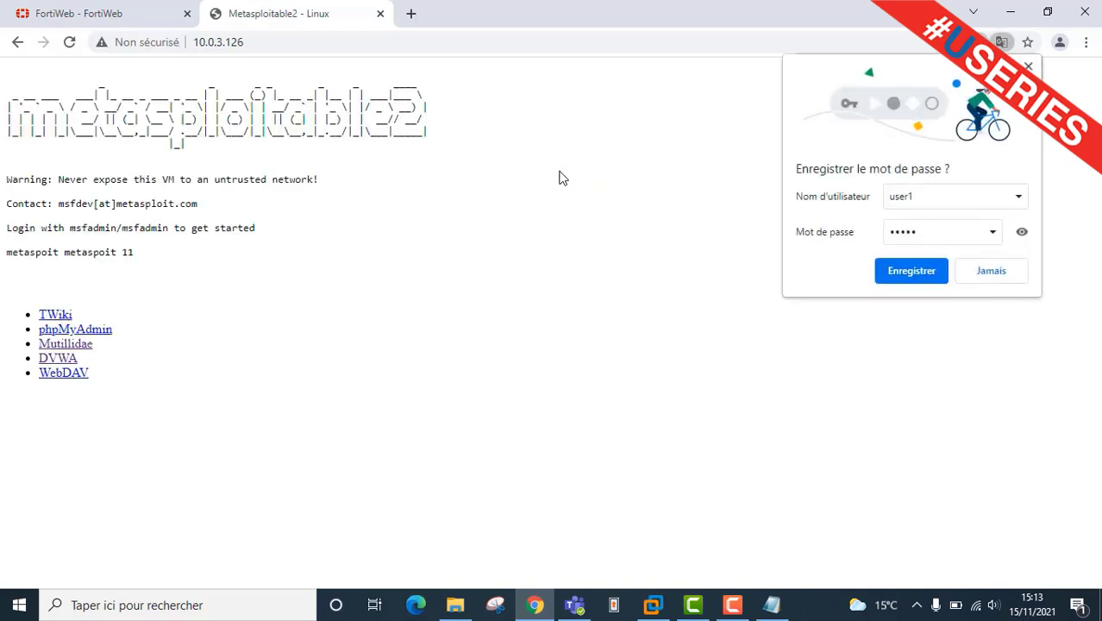